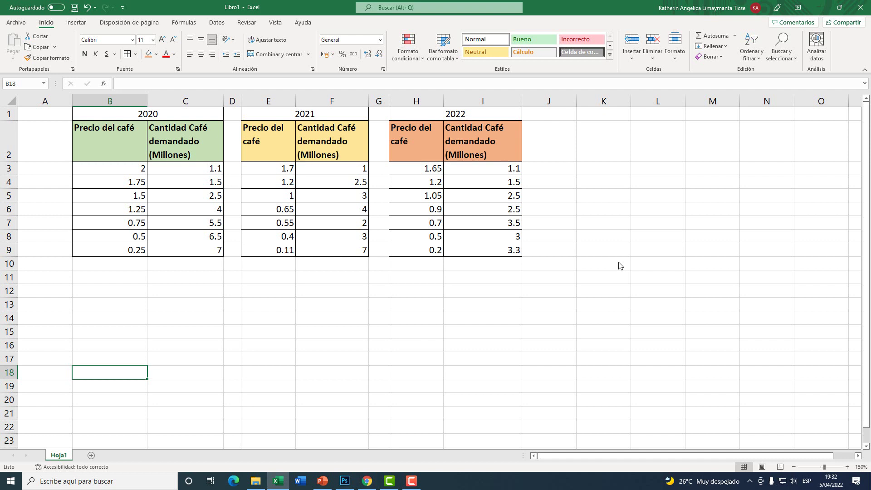
Try selecting the 2020 table and the year columns B–C, E–F and H–I.
drag(120, 116, 208, 250)
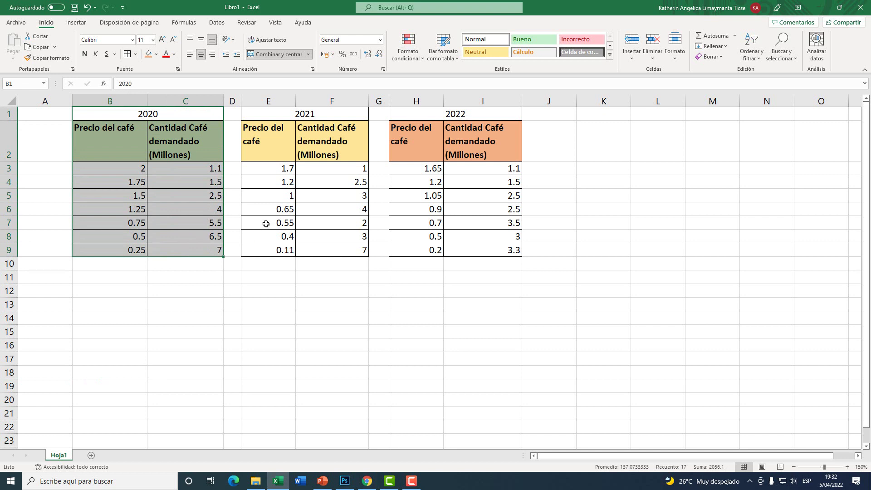
click(256, 188)
drag(129, 113, 195, 264)
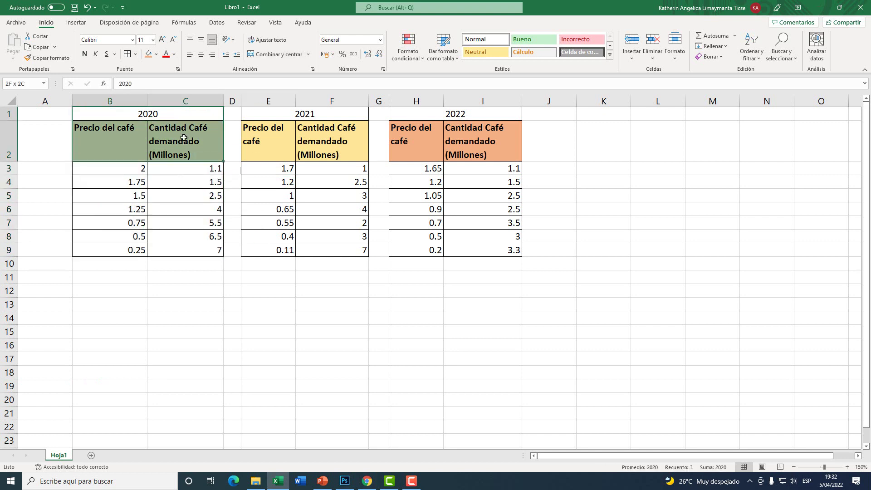
click(121, 98)
click(185, 102)
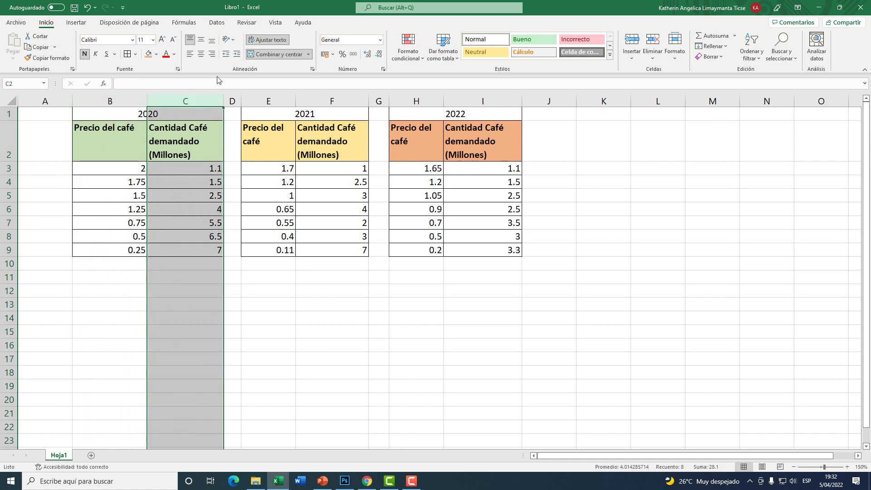
drag(116, 100, 182, 101)
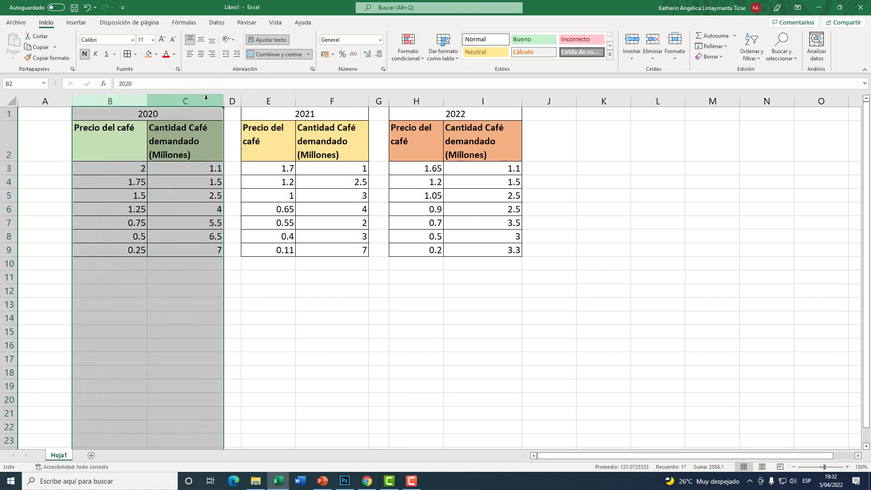
drag(283, 98, 331, 100)
drag(416, 101, 483, 100)
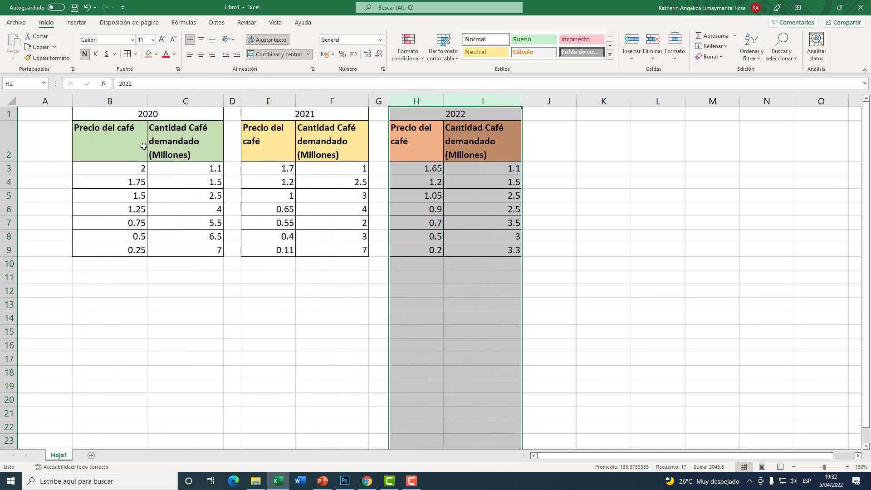
Select the 2020 price and quantity values in B3:C9.
click(127, 139)
drag(163, 133, 134, 139)
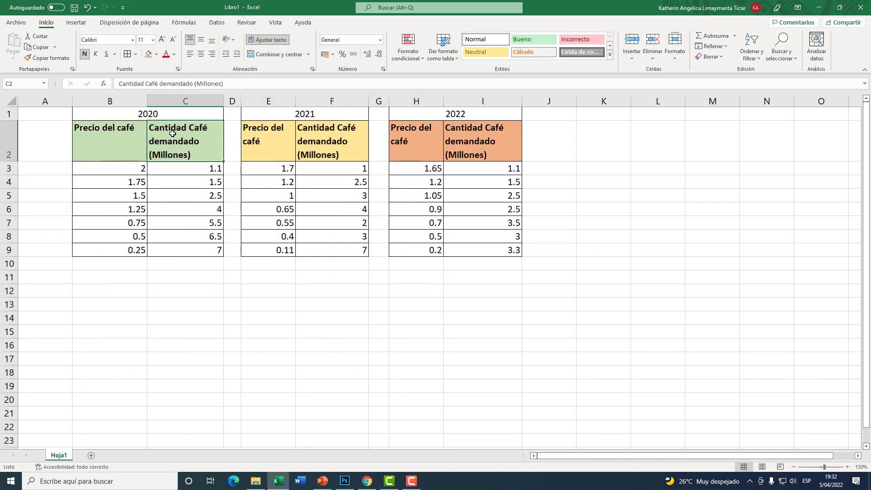
click(169, 205)
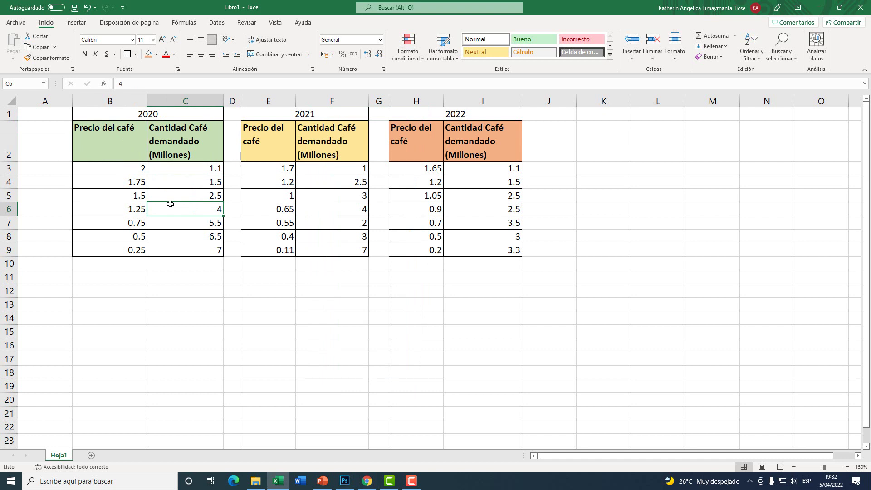
drag(129, 100, 181, 100)
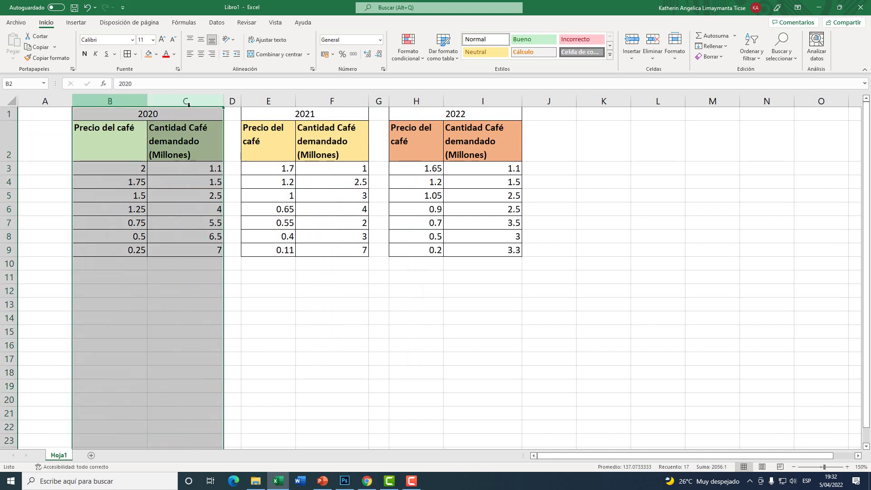
drag(136, 168, 205, 250)
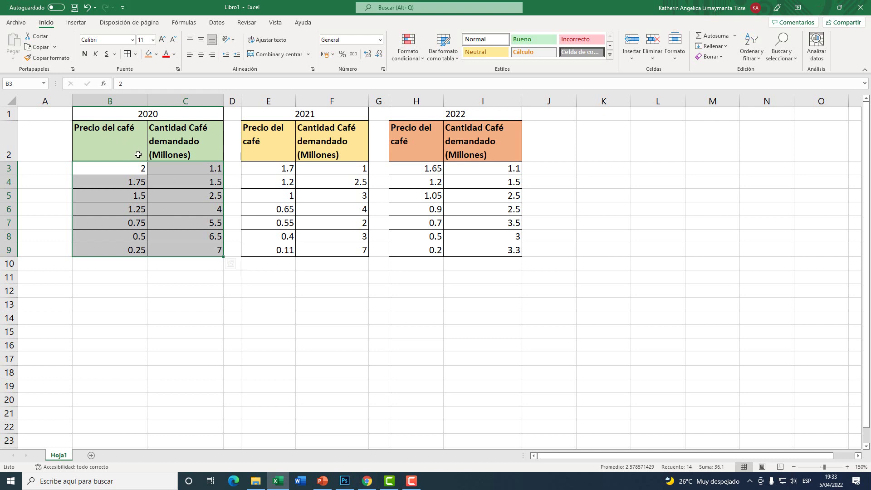
Insert a scatter chart with smoothed lines and markers from the 2020 data.
key(super+plus)
click(75, 22)
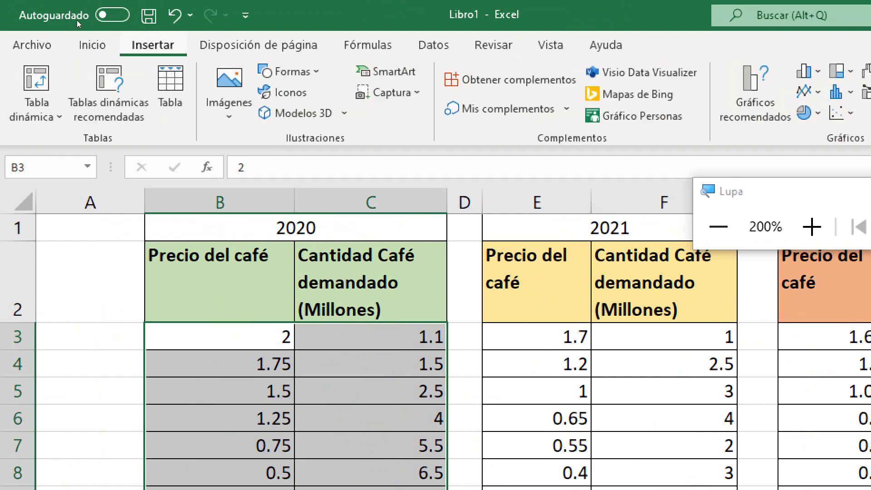
key(super+Escape)
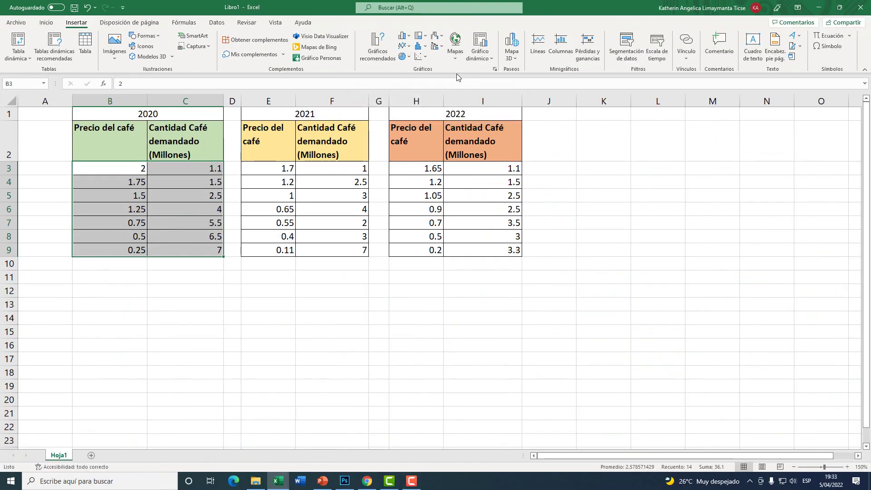
key(super+plus)
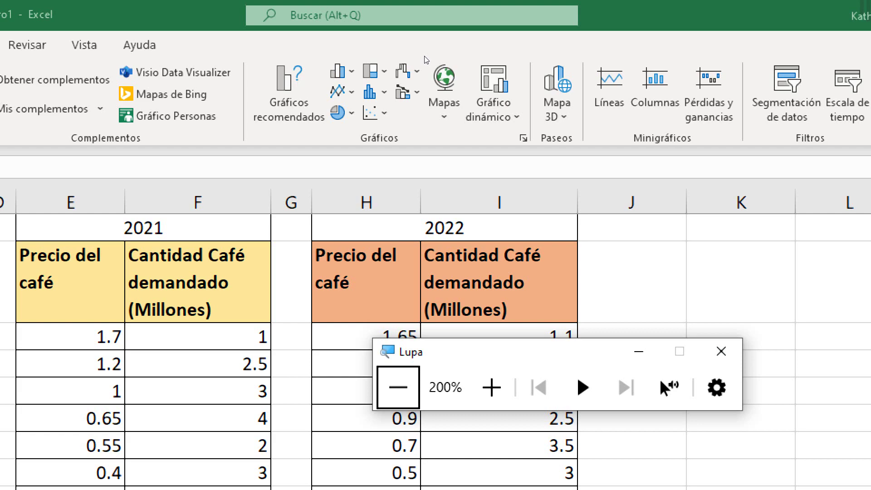
click(377, 112)
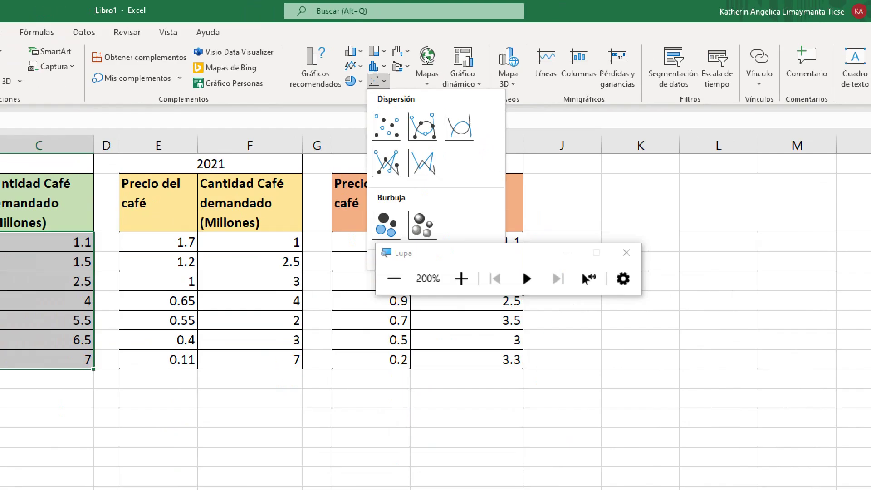
key(super+Escape)
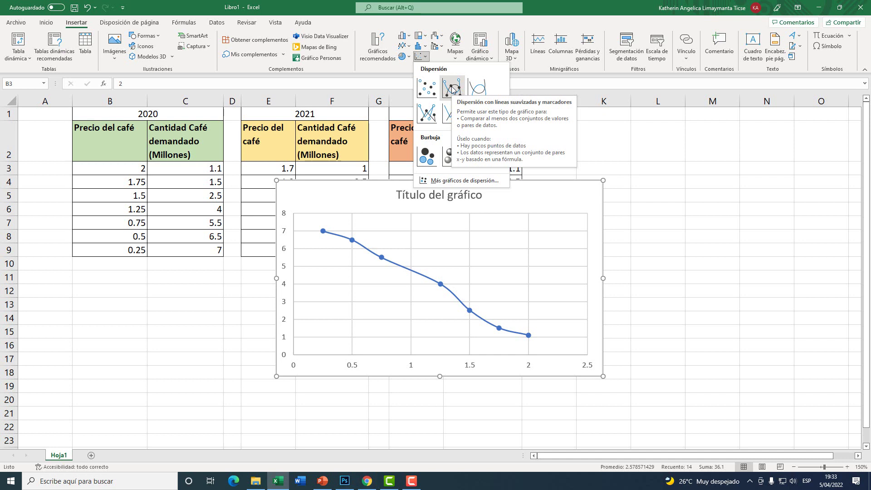
click(452, 88)
Move the new chart below the 2021 and 2022 tables.
mouse_move(381, 185)
mouse_down()
mouse_move(417, 200)
mouse_move(355, 179)
mouse_up()
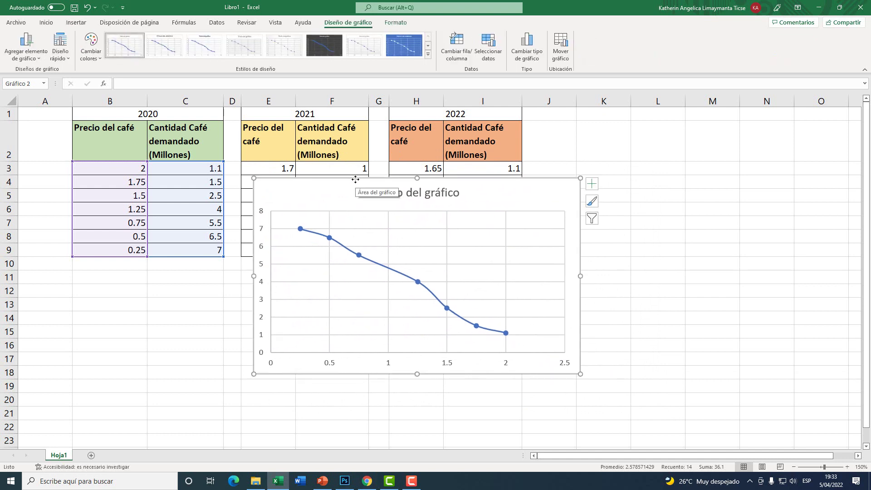
drag(355, 180, 336, 188)
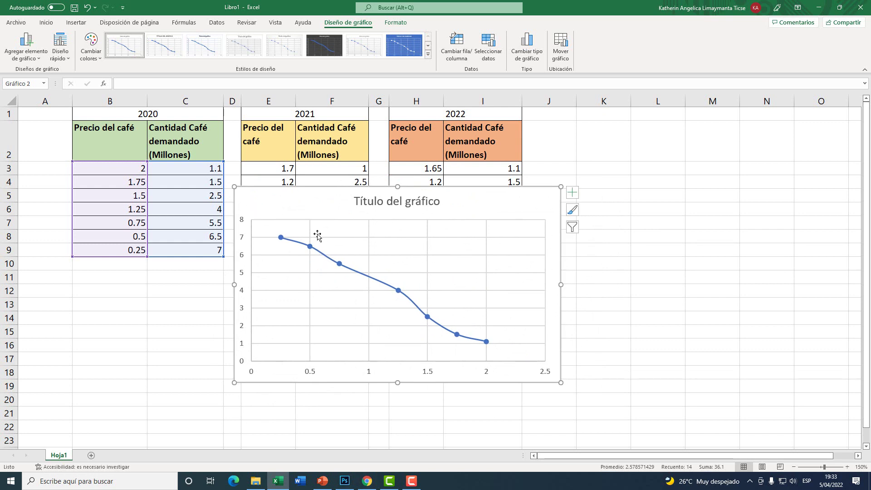
drag(306, 201, 358, 192)
Open the chart's Select Data Source window and pick Series1.
right_click(343, 186)
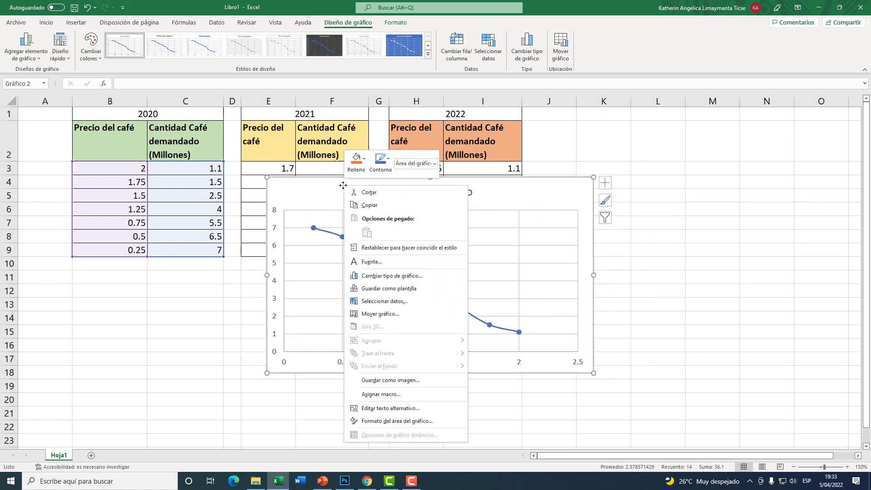
click(384, 301)
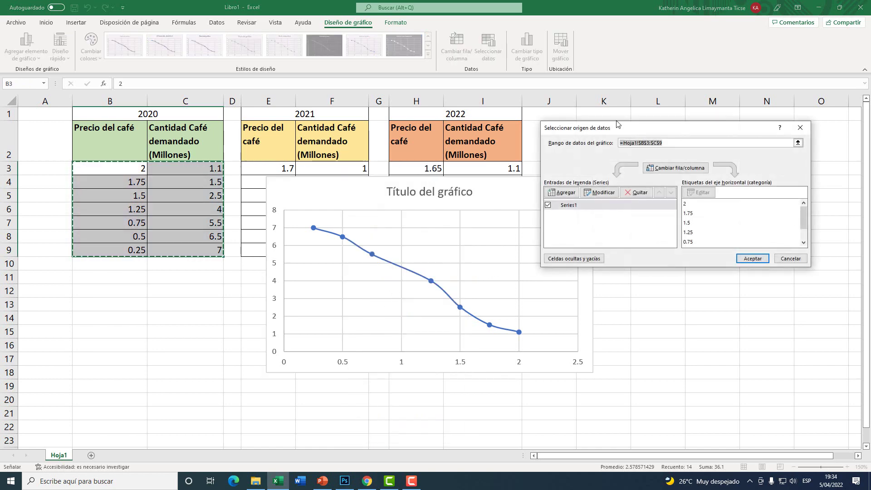
mouse_move(601, 126)
mouse_down()
mouse_move(569, 107)
mouse_move(369, 112)
mouse_up()
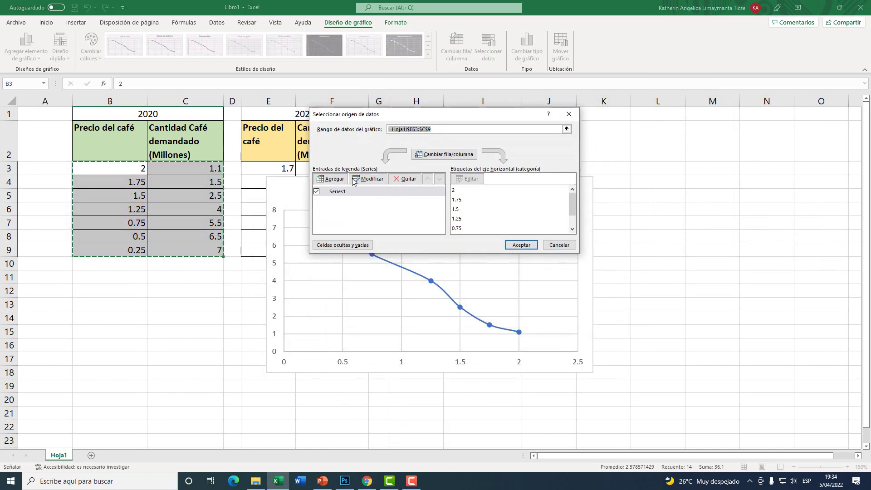
click(341, 192)
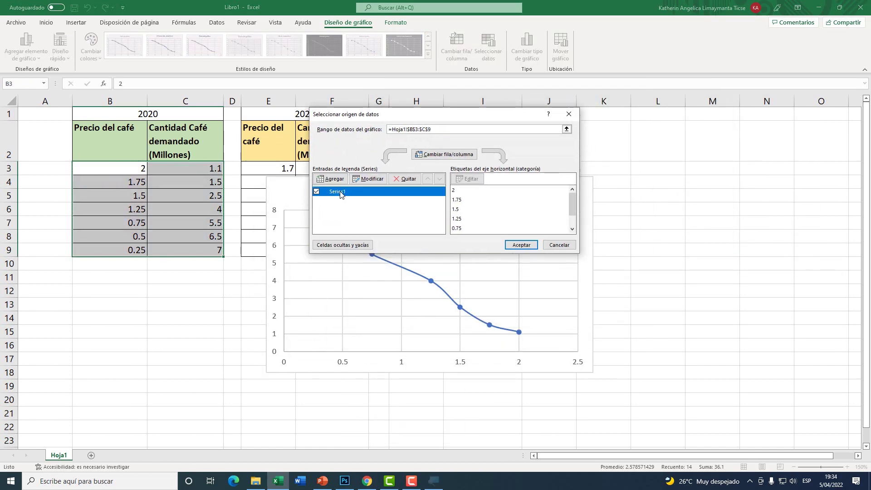
key(super+plus)
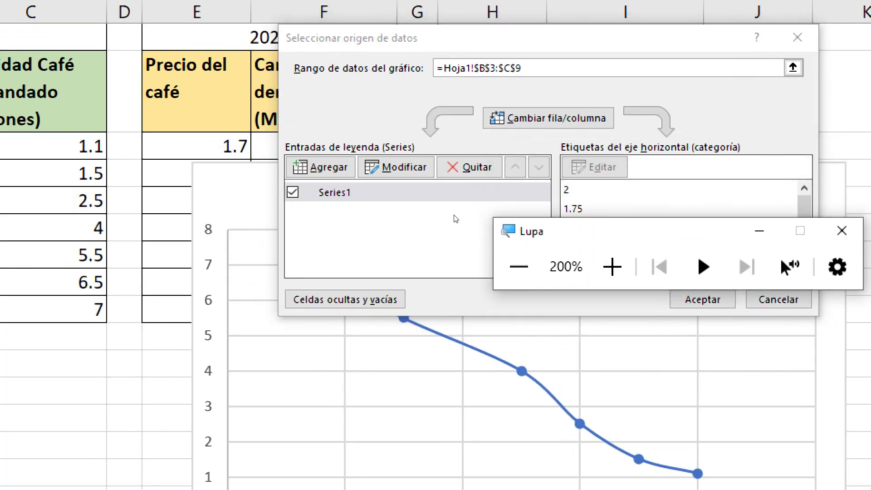
click(366, 186)
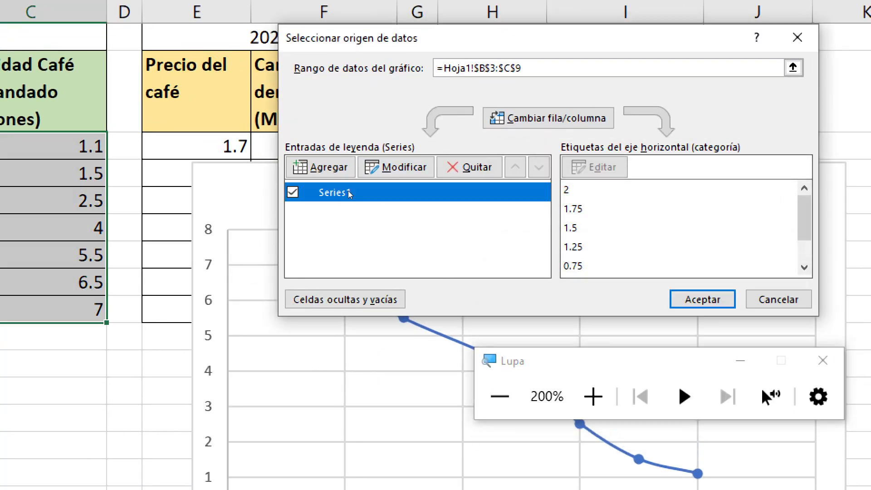
Name Series1 from cell B1 so it reads 2020.
click(369, 179)
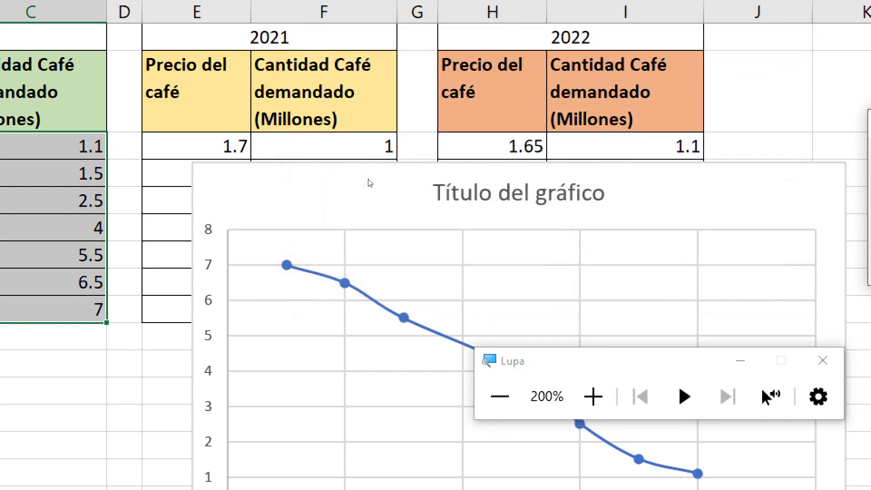
key(super+Escape)
drag(651, 156, 260, 135)
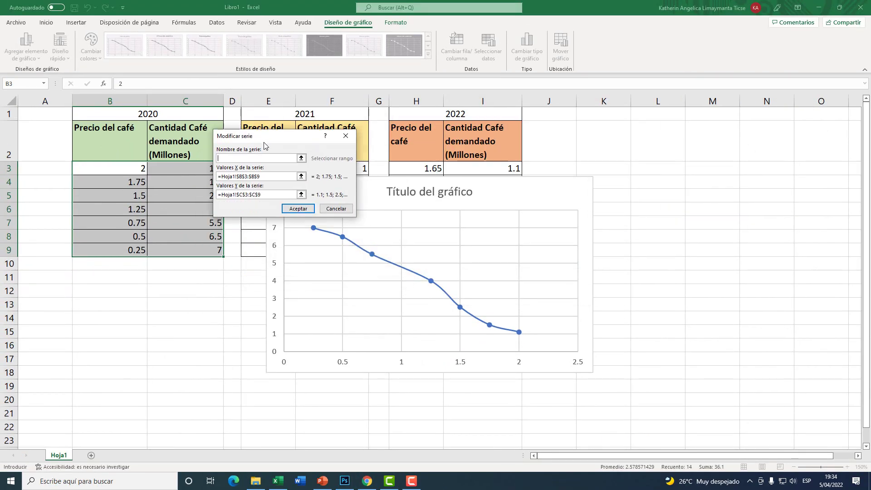
key(super+plus)
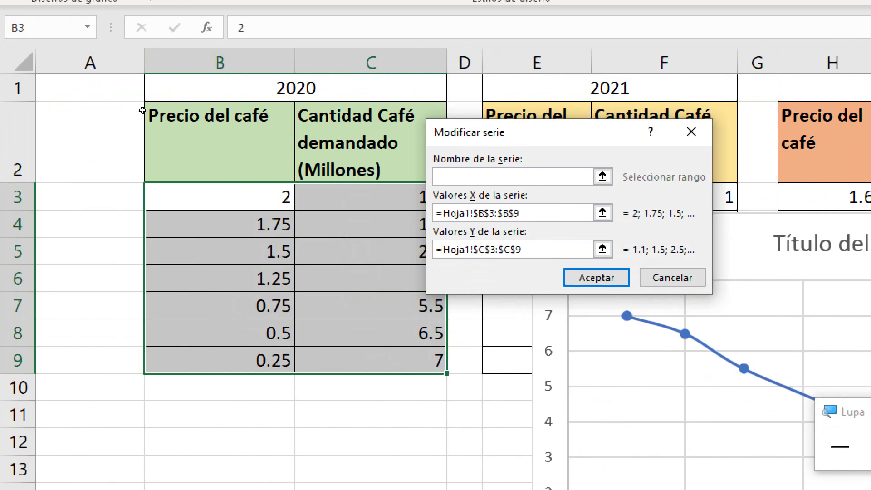
click(150, 86)
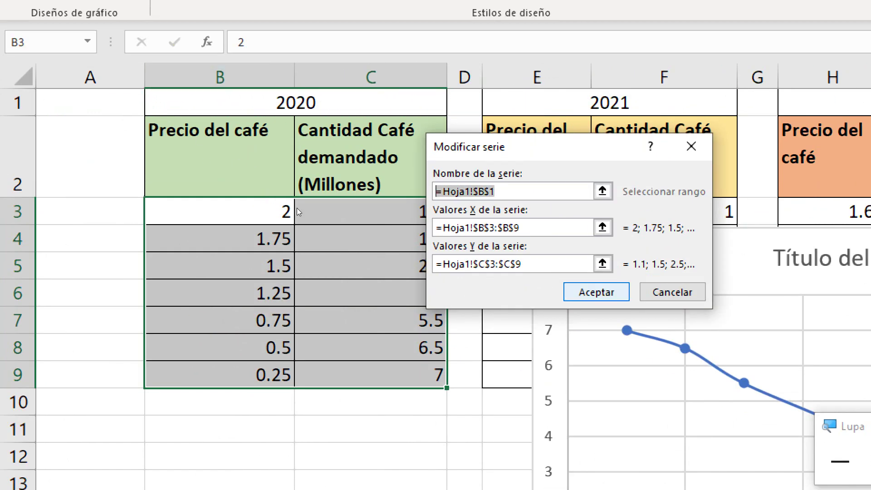
key(Return)
key(super+Escape)
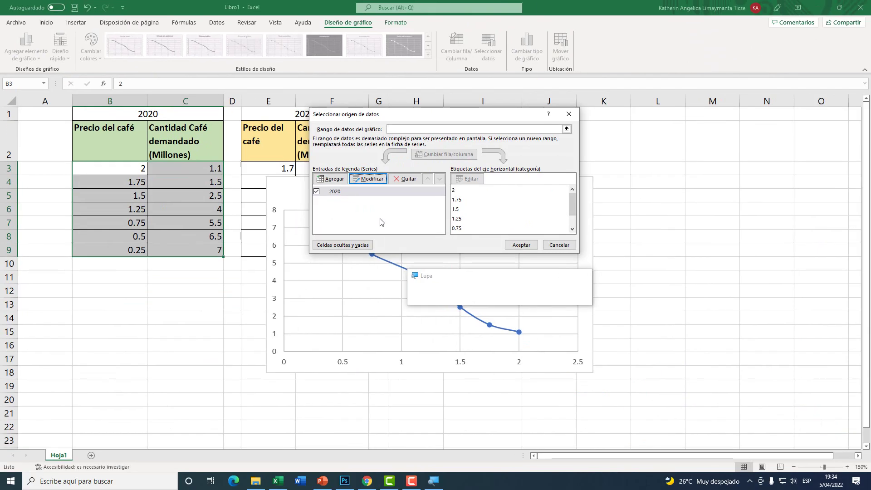
Close the data source settings and add a legend to the chart.
click(518, 245)
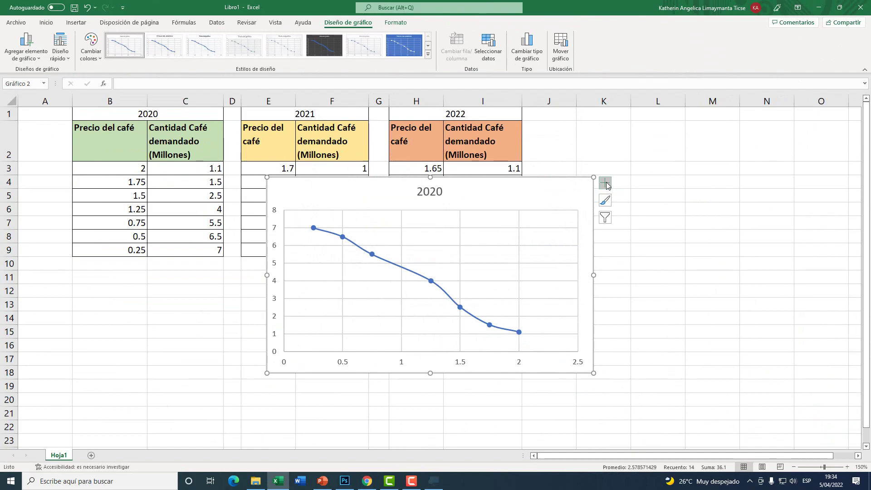
key(super+plus)
click(606, 184)
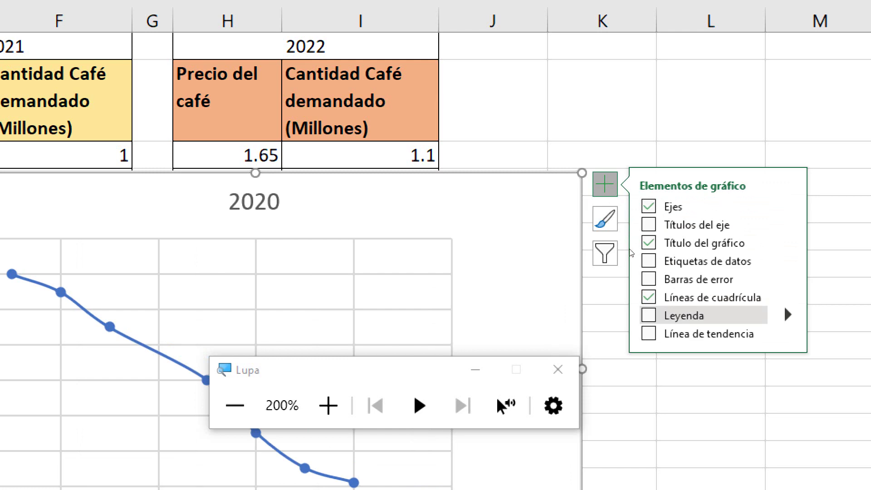
click(648, 315)
key(super+Escape)
key(Escape)
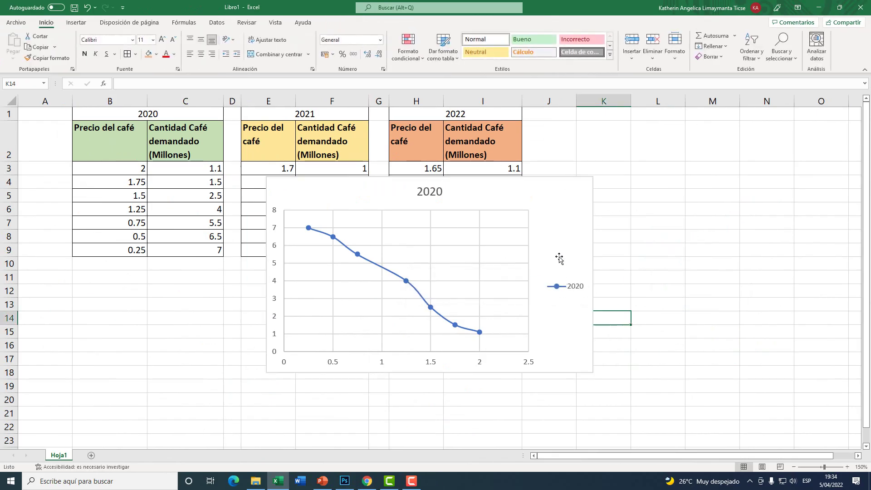
Move the chart right under the 2022 table, uncovering the 2021 values.
click(559, 258)
key(super+plus)
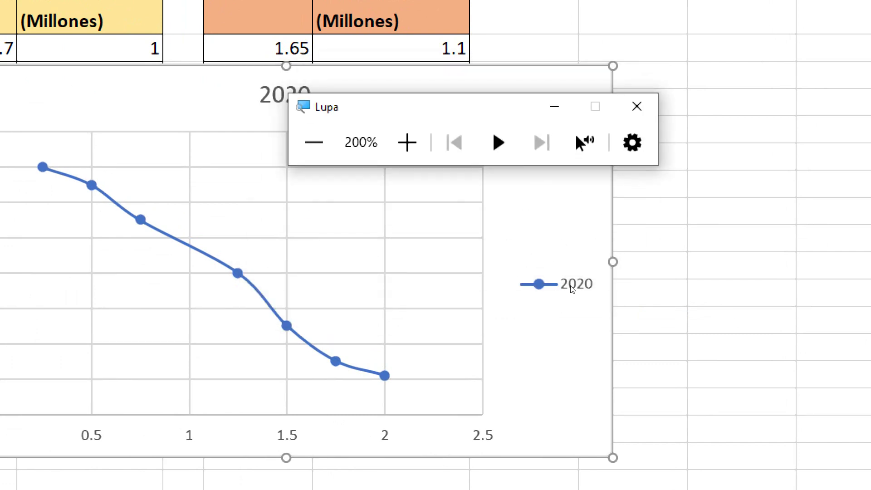
key(super+Escape)
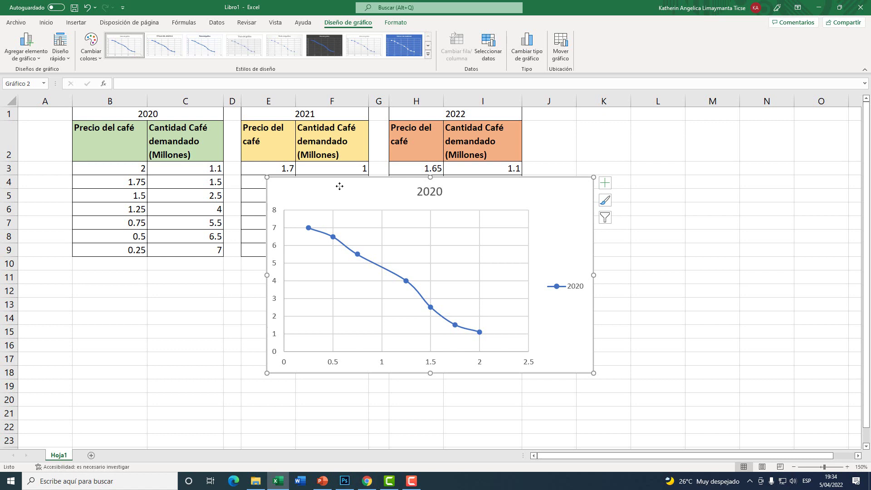
drag(339, 186, 462, 190)
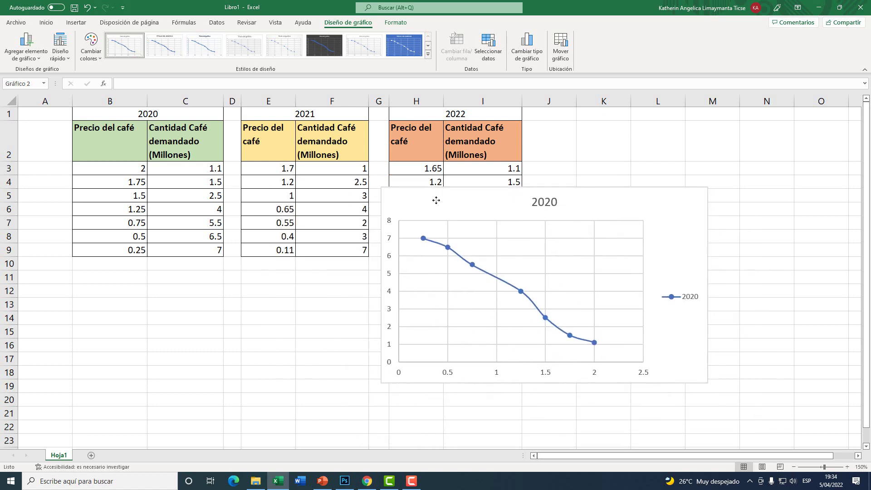
Open the chart's data source settings and start adding a new series.
right_click(467, 192)
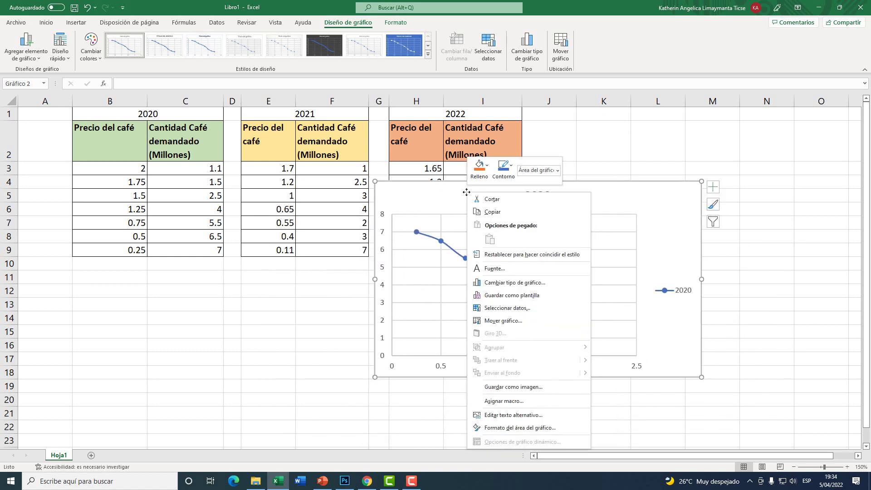
click(517, 308)
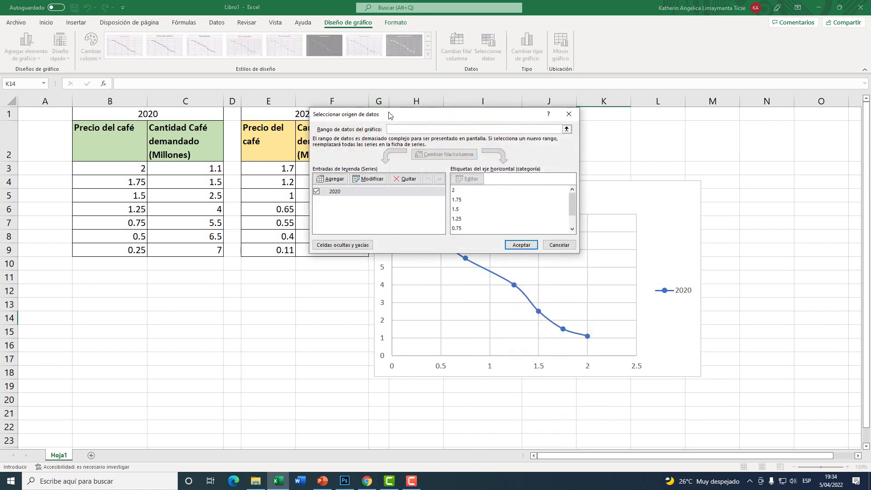
drag(388, 114, 502, 190)
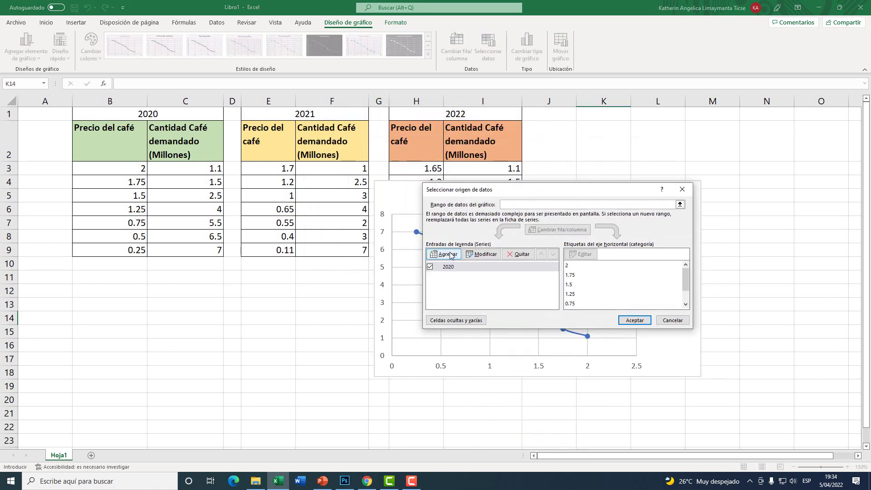
key(super+plus)
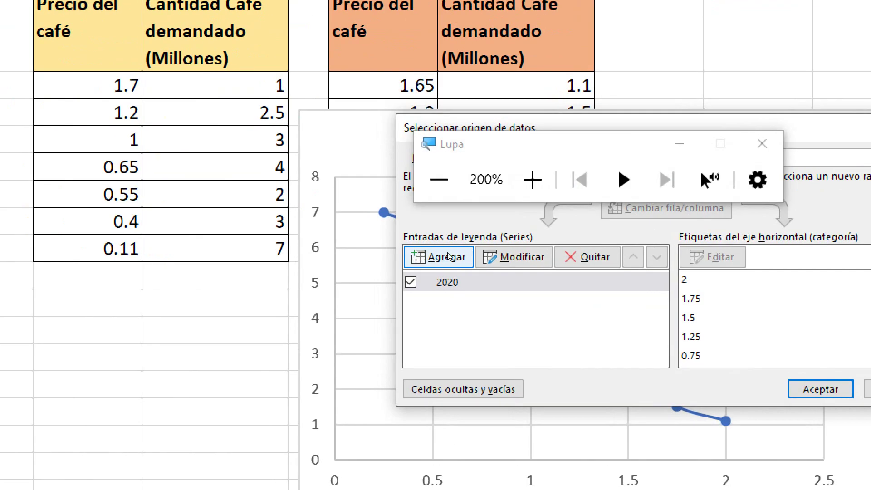
click(458, 255)
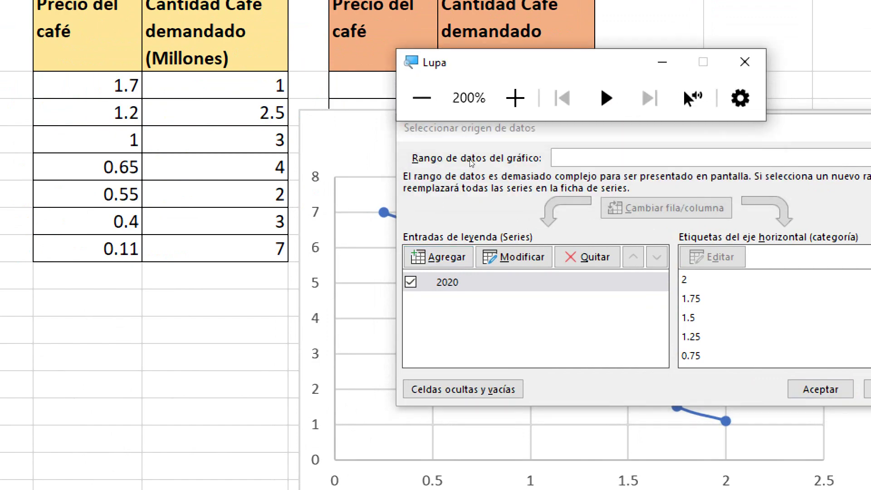
key(super+Escape)
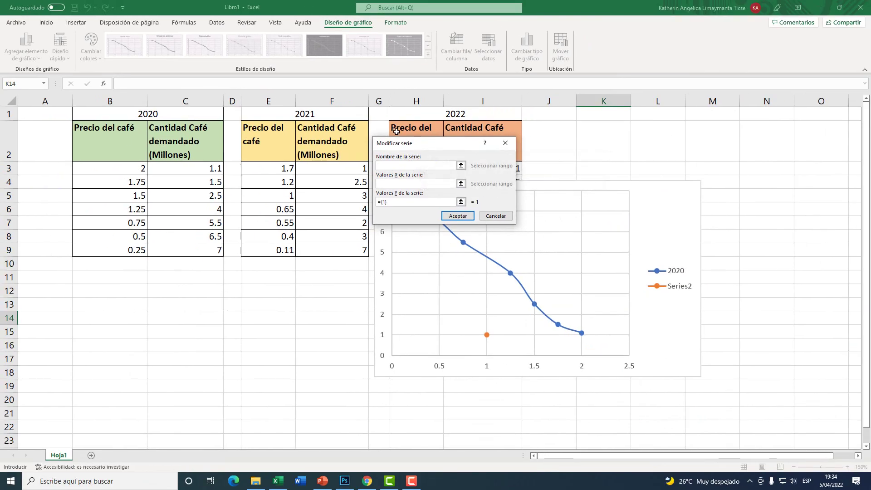
mouse_move(405, 129)
mouse_down()
mouse_move(365, 232)
mouse_move(382, 162)
mouse_up()
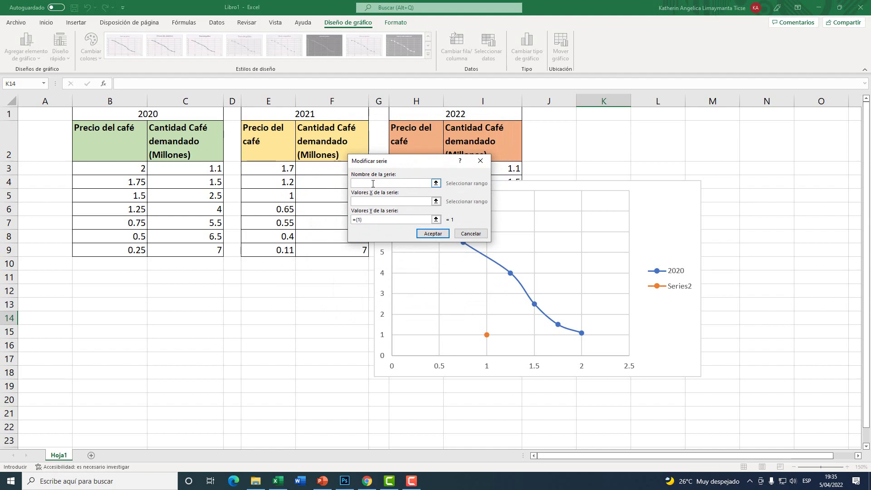
key(super+plus)
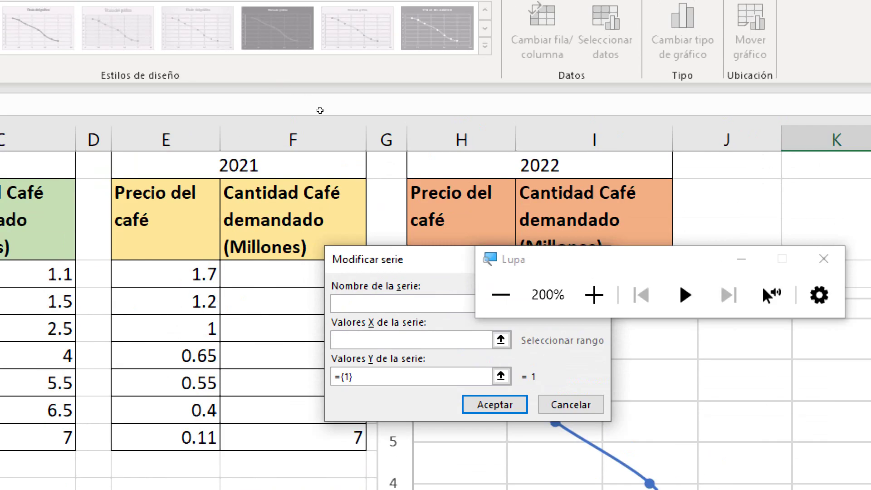
Define the 2021 series: name E1, X values E3:E9, Y values F3:F9.
click(311, 115)
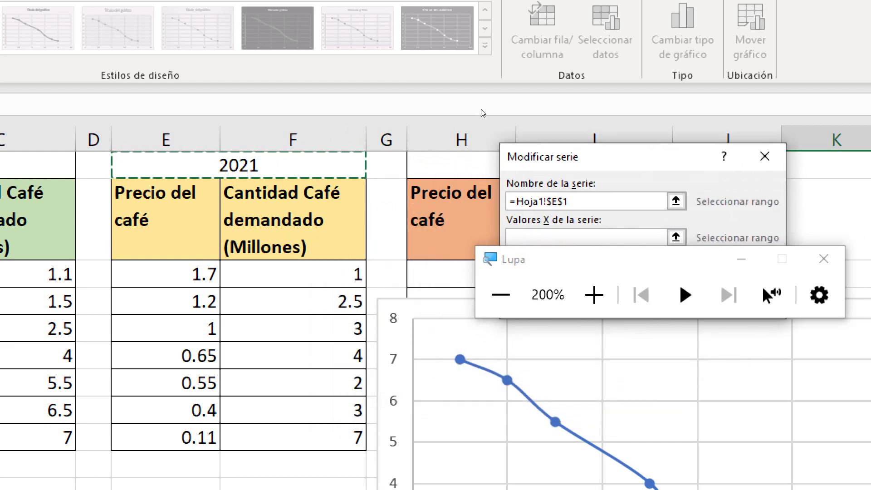
click(467, 156)
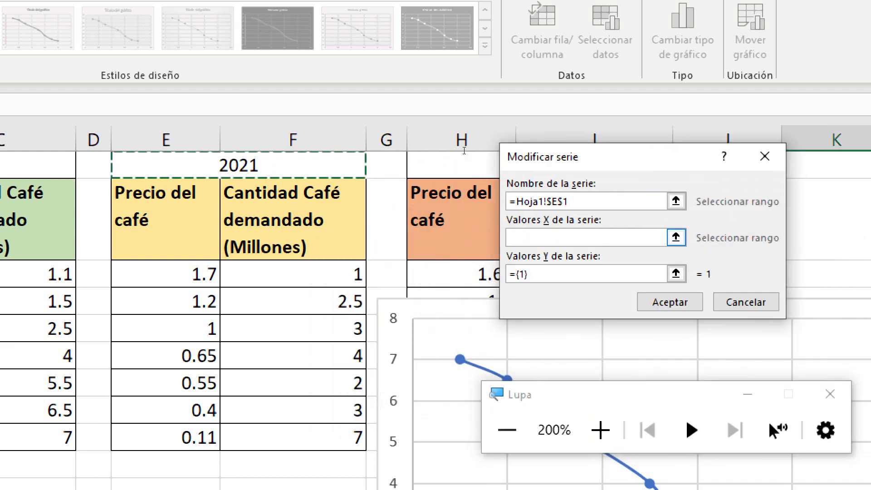
key(Tab)
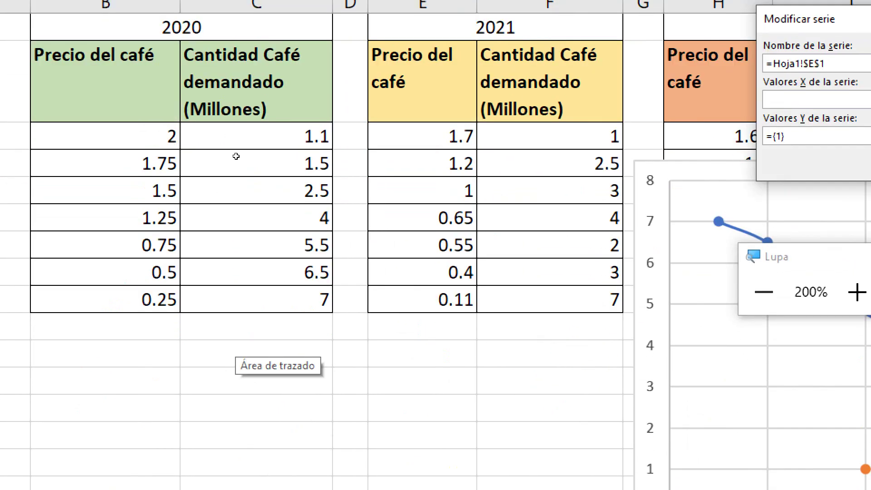
click(422, 136)
drag(422, 136, 422, 299)
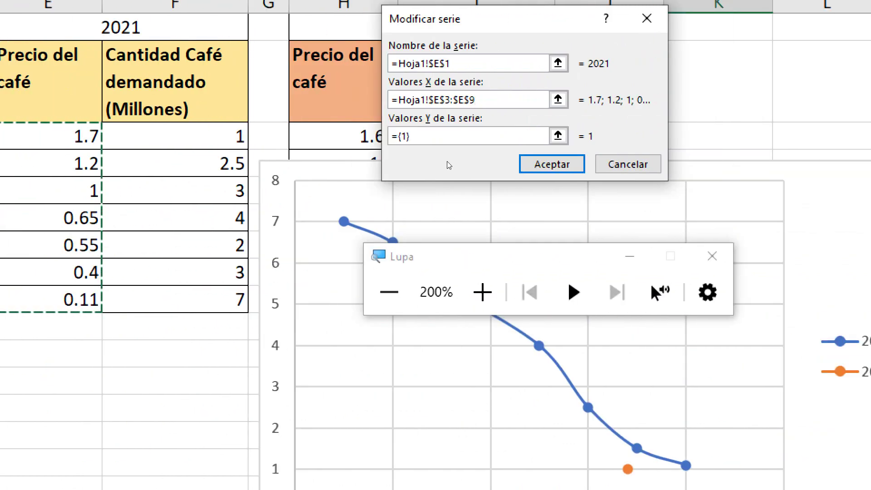
key(Tab)
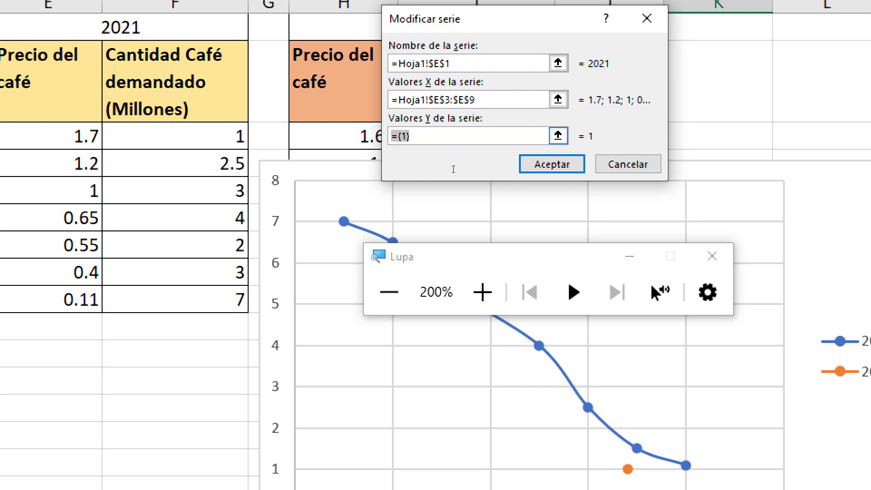
key(BackSpace)
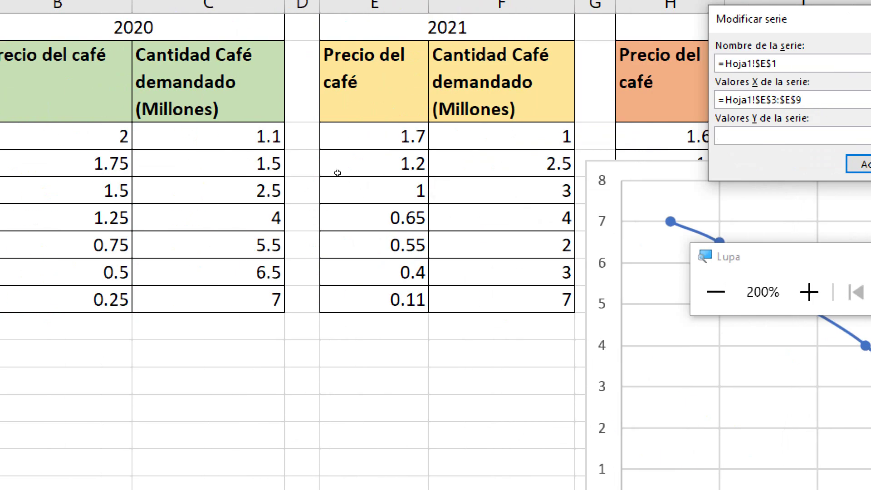
drag(321, 167, 326, 246)
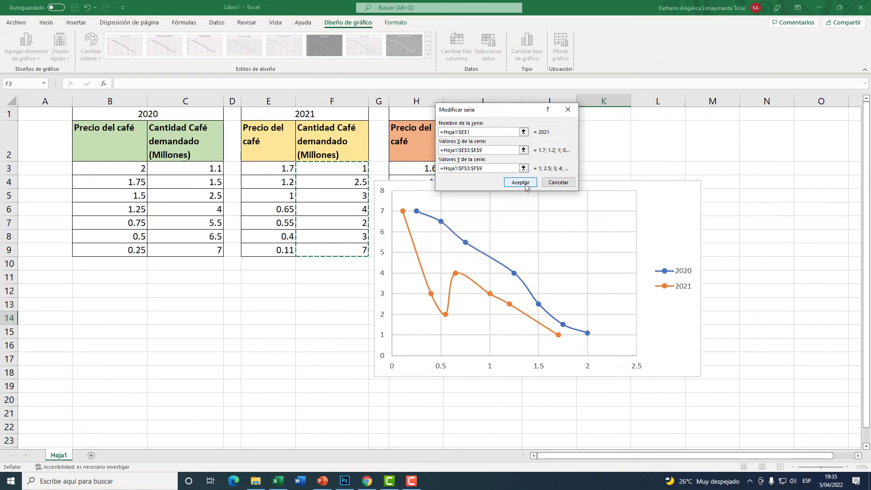
click(524, 185)
Apply the data source changes and nudge the chart slightly up and left.
click(635, 320)
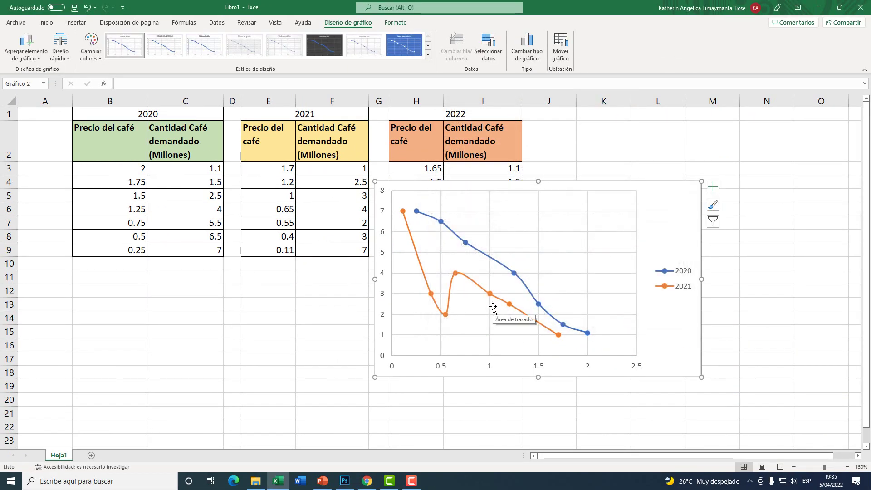
key(super+plus)
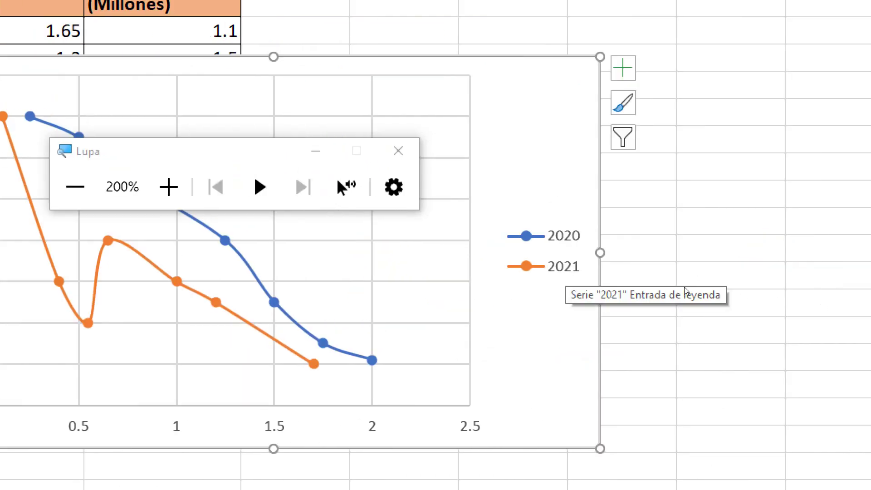
key(super+Escape)
drag(653, 196, 640, 217)
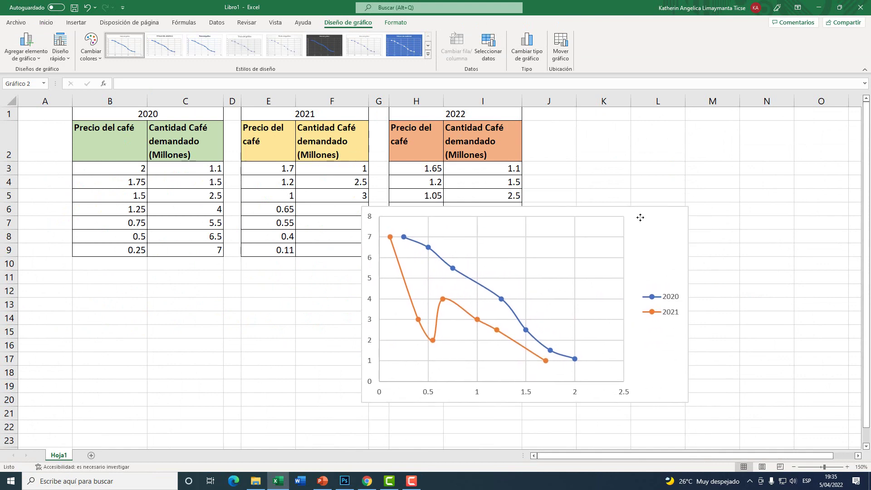
click(640, 218)
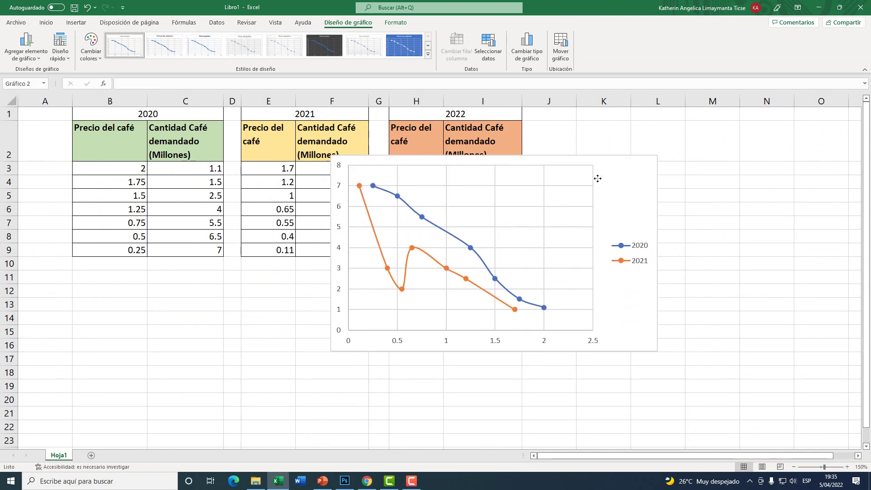
drag(640, 217, 631, 178)
Move the chart left over columns B–F and reopen its data source settings.
right_click(630, 178)
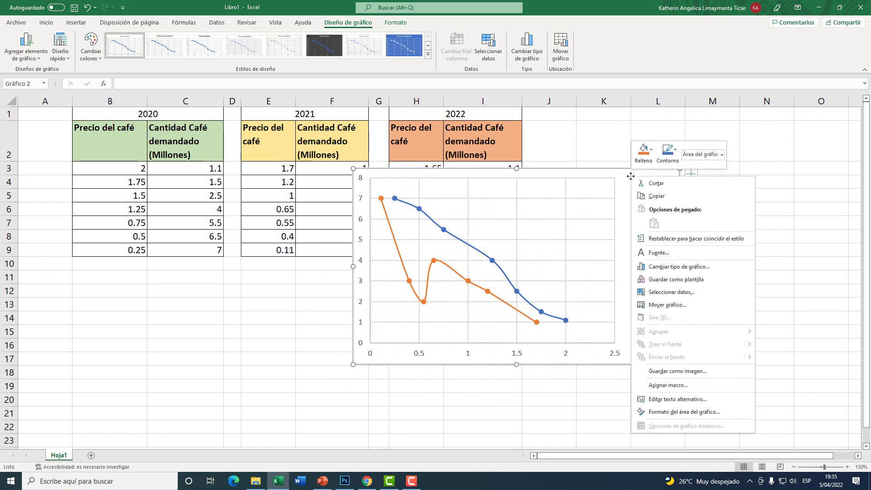
click(570, 236)
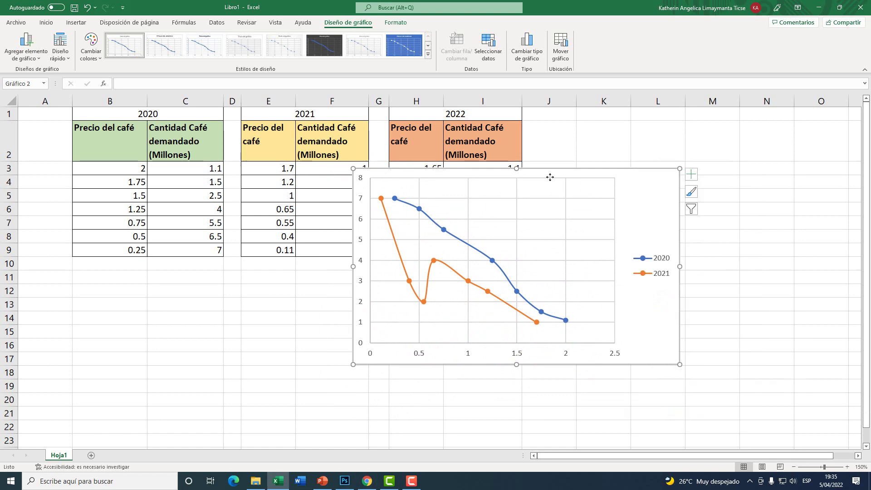
drag(549, 177, 237, 161)
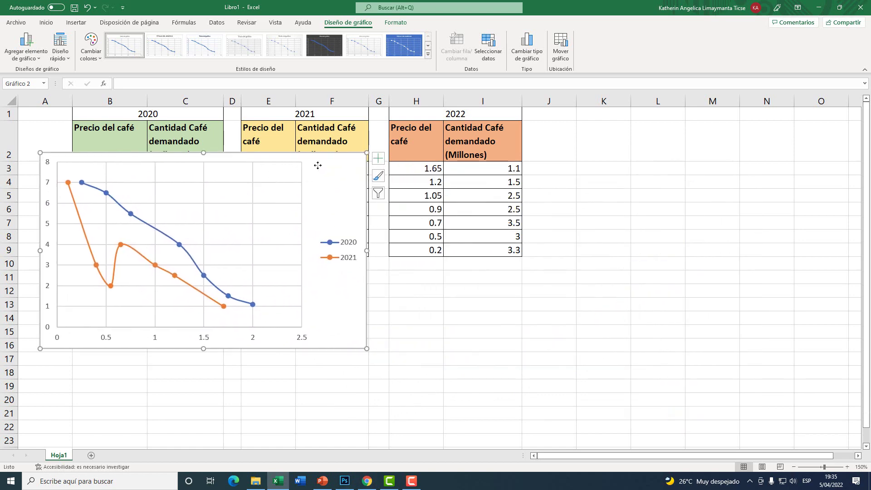
right_click(317, 165)
click(368, 285)
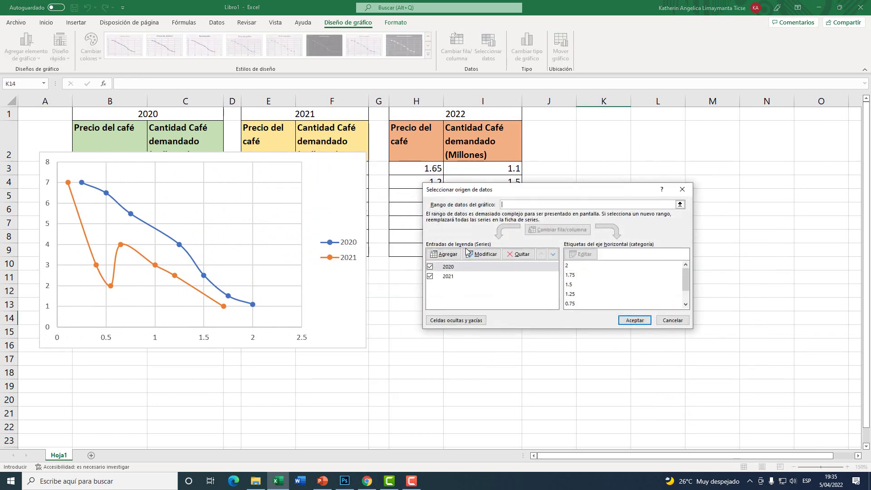
Add a new series named from cell H1 (2022).
key(super+plus)
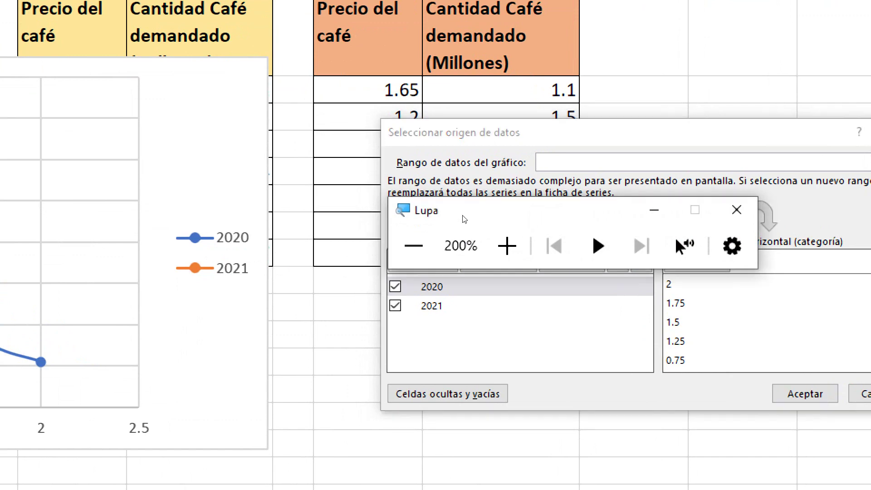
drag(464, 220, 468, 124)
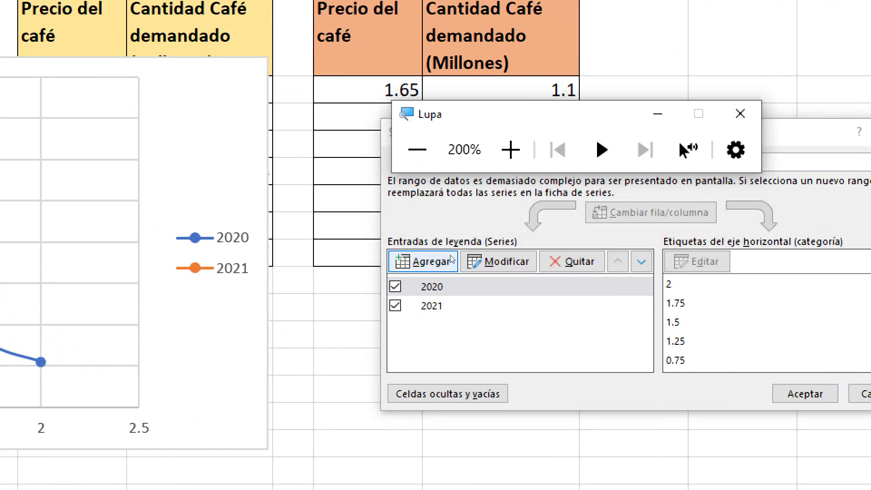
click(451, 260)
key(super+Escape)
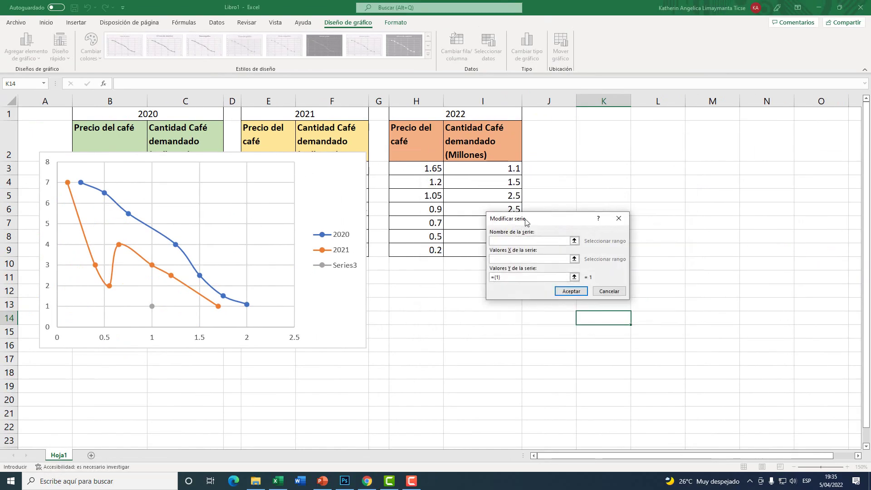
drag(527, 222, 570, 116)
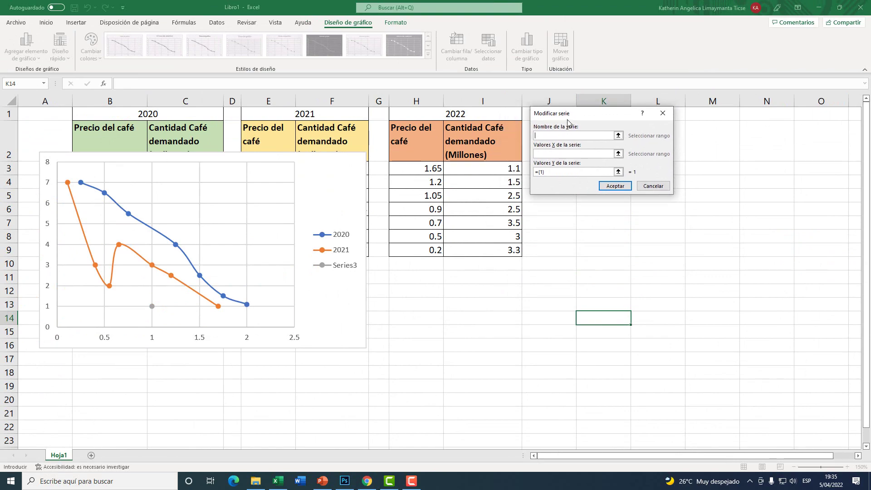
key(super+plus)
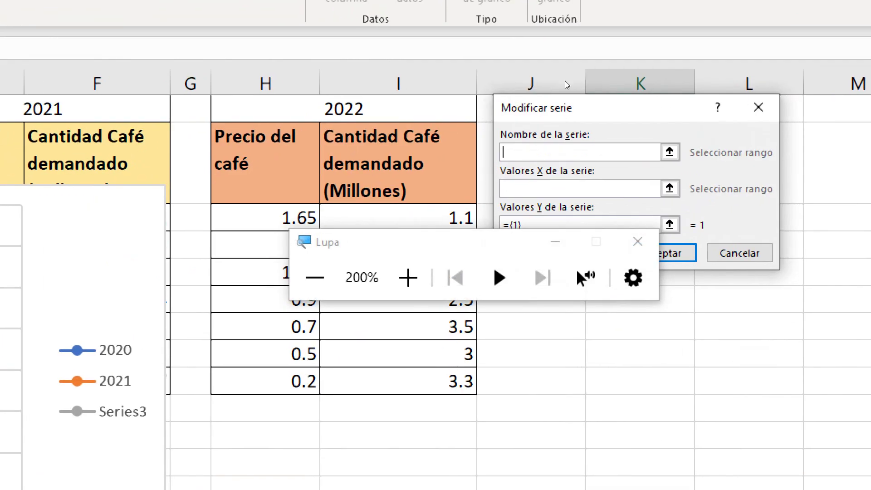
click(521, 116)
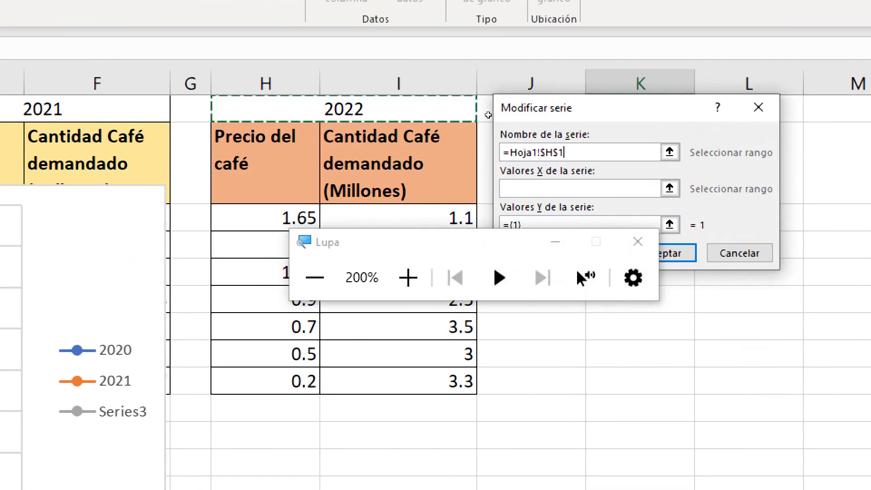
Set the 2022 series X values to the prices in H3:H9.
click(557, 187)
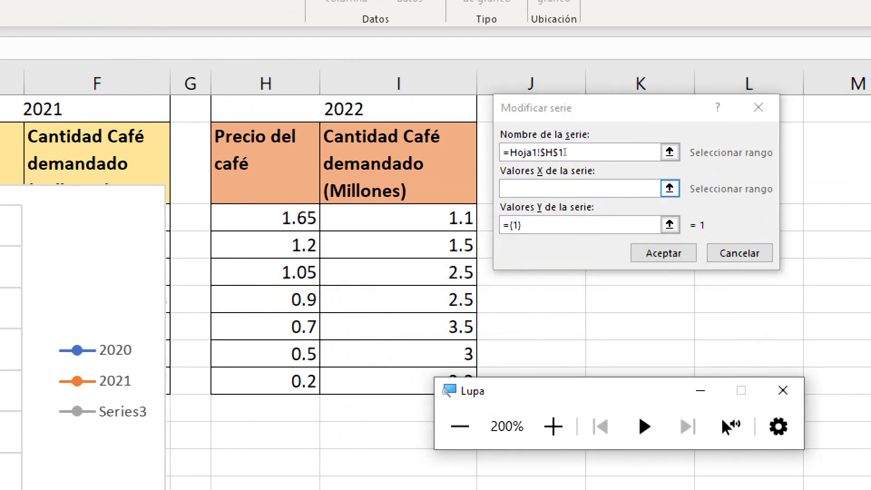
click(669, 188)
key(Down)
key(shift+Down)
key(shift+Down)
key(shift+Down)
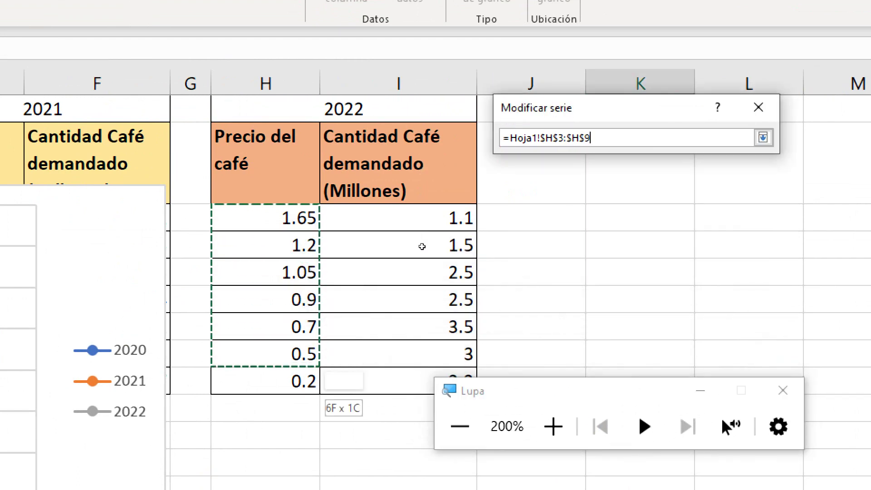
key(shift+Down)
key(shift+Down)
key(shift+Up)
key(Return)
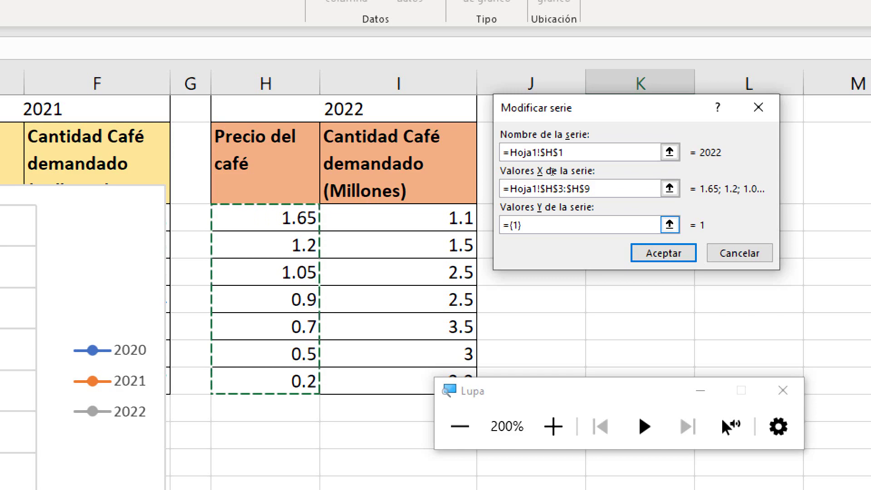
Set the Y values to quantities I3:I9 and apply the updated data source.
key(Tab)
key(BackSpace)
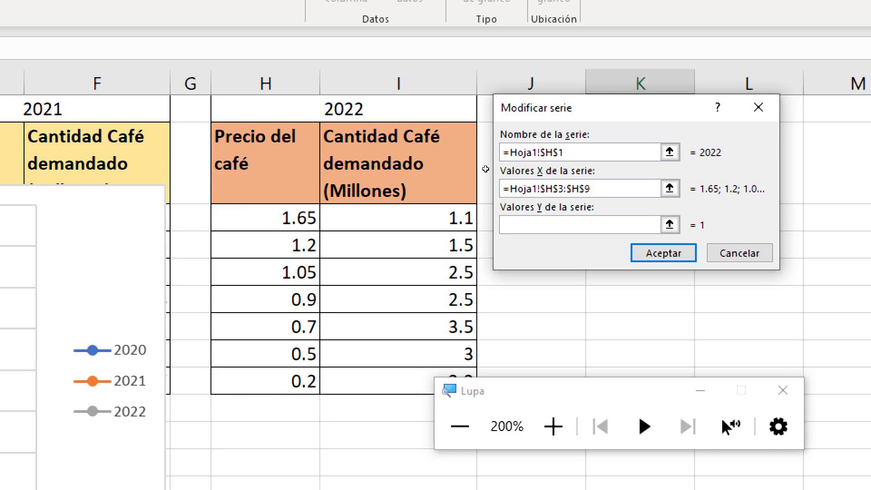
drag(472, 213, 479, 246)
key(shift+Down)
key(shift+Down)
key(shift+Down)
key(Return)
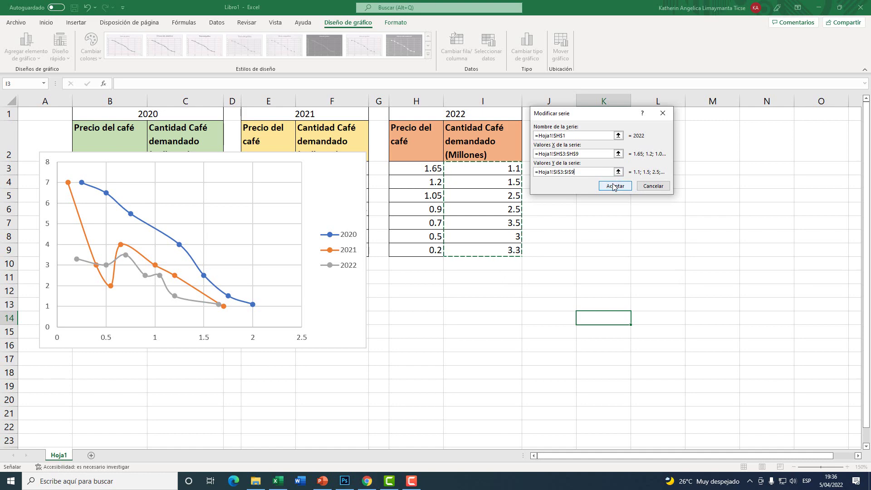
click(614, 186)
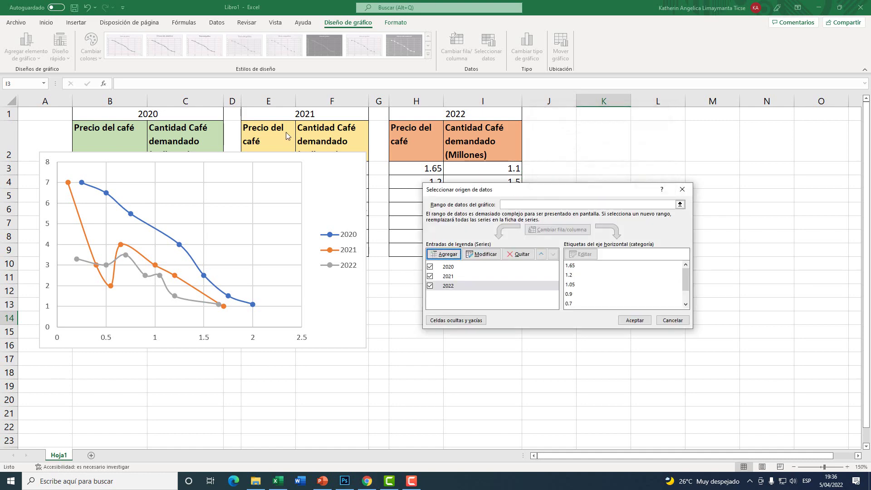
click(637, 320)
Enlarge the chart, place it beneath the 2022 table, and select cell B10.
drag(280, 156, 402, 125)
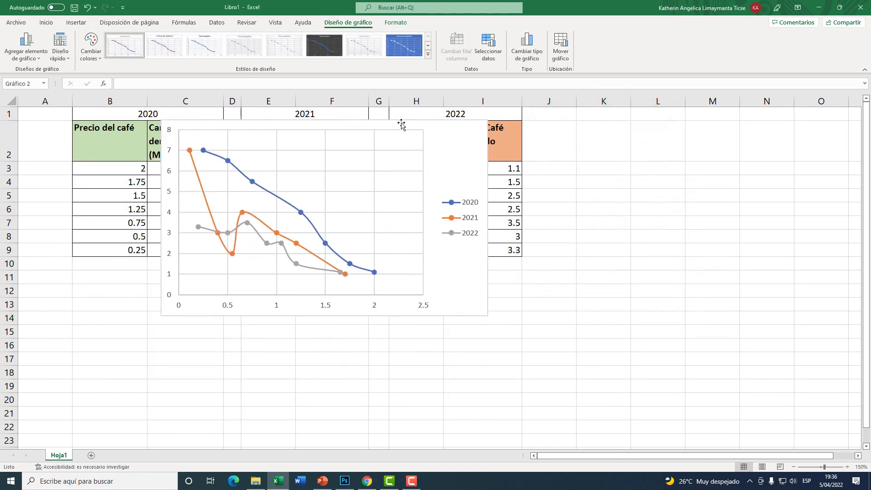
drag(497, 321, 685, 387)
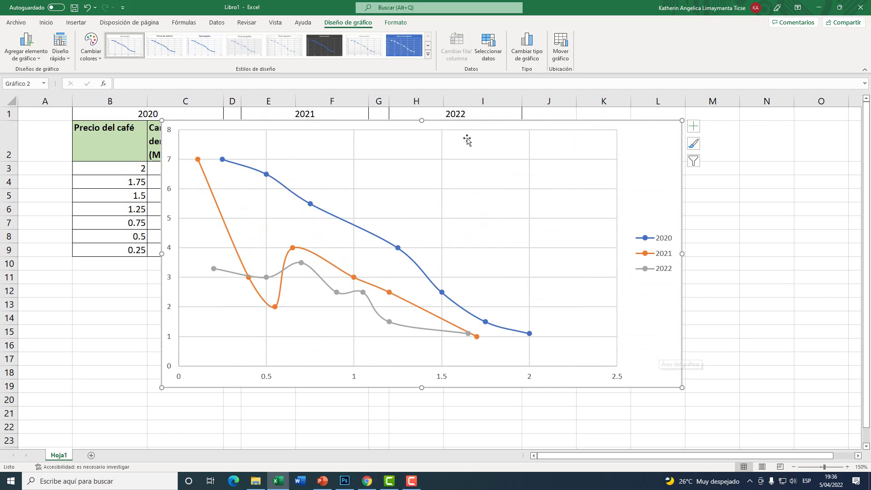
drag(458, 127, 745, 283)
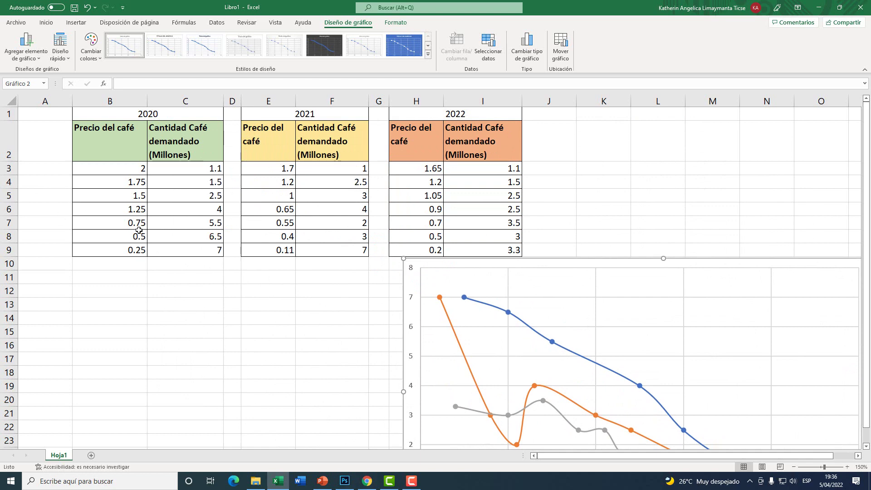
click(107, 258)
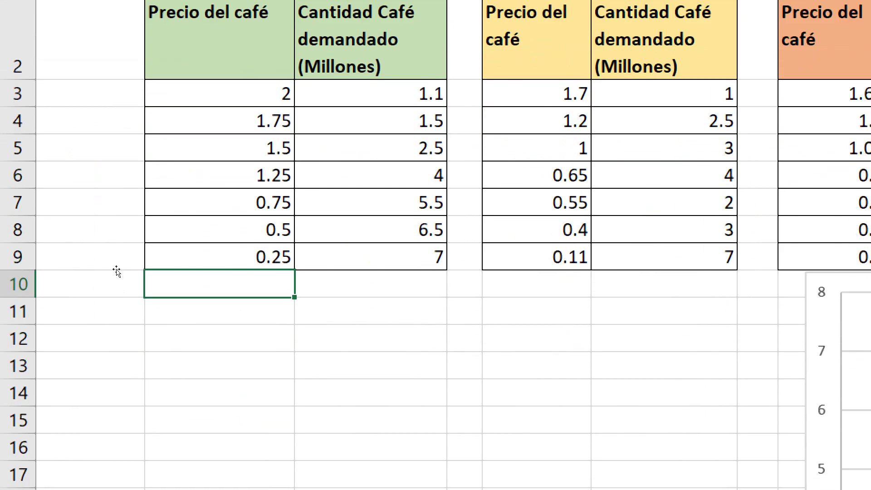
Enter x in B10, E10 and H10 under each year's price column.
text(x)
key(Return)
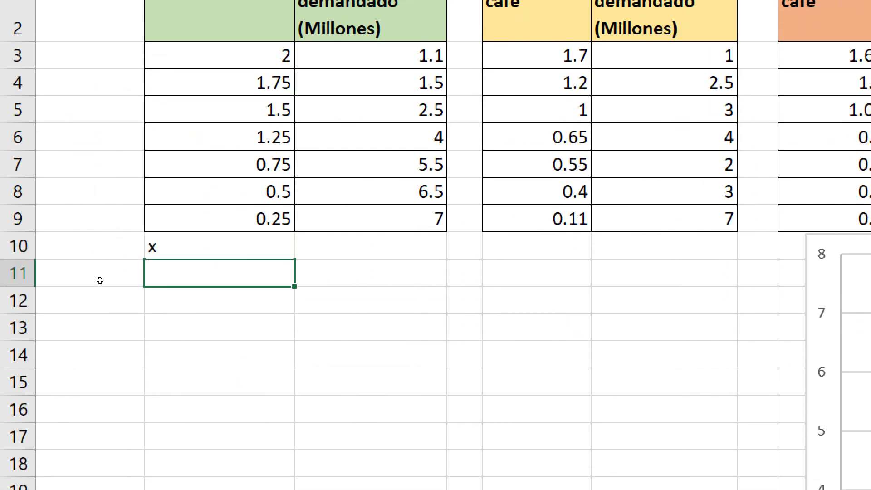
key(Up)
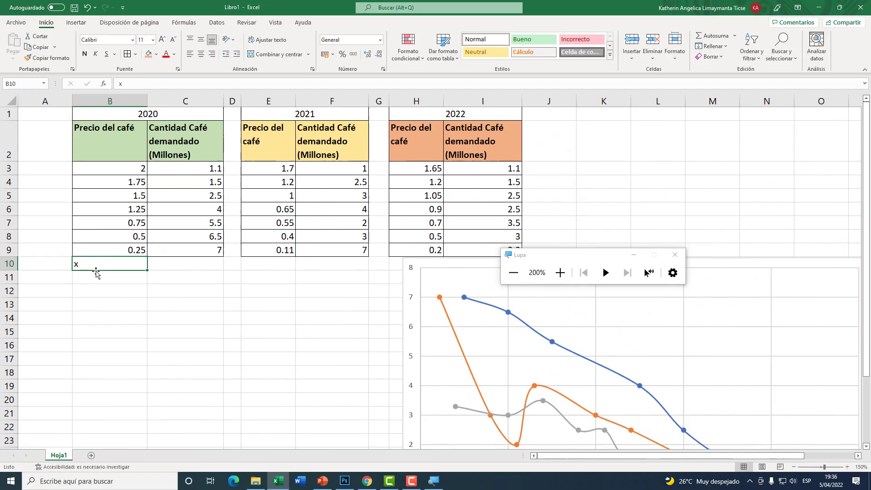
click(268, 260)
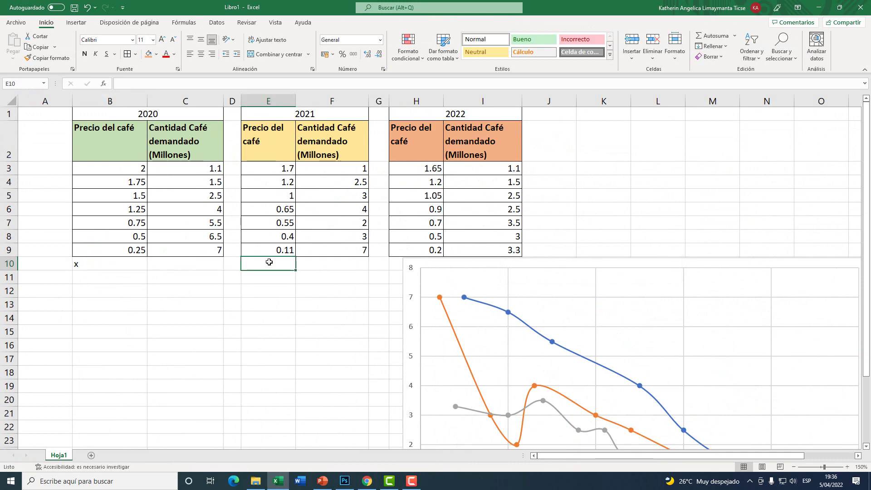
key(super+plus)
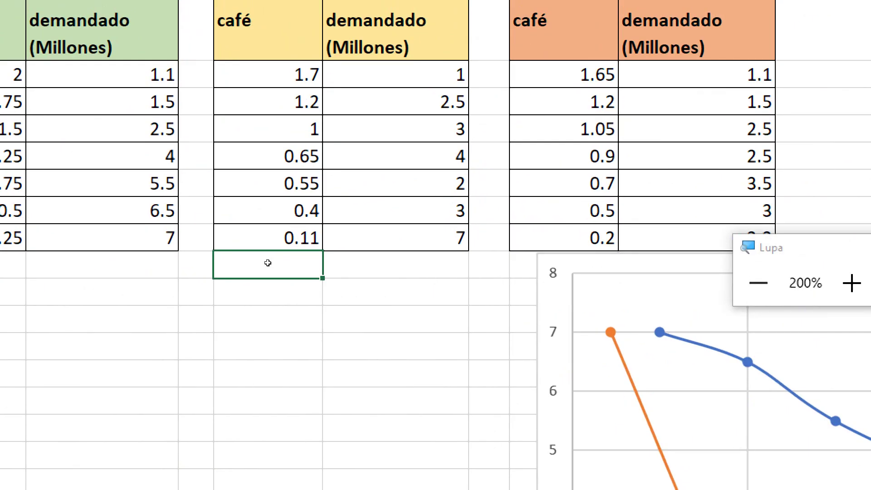
text(x)
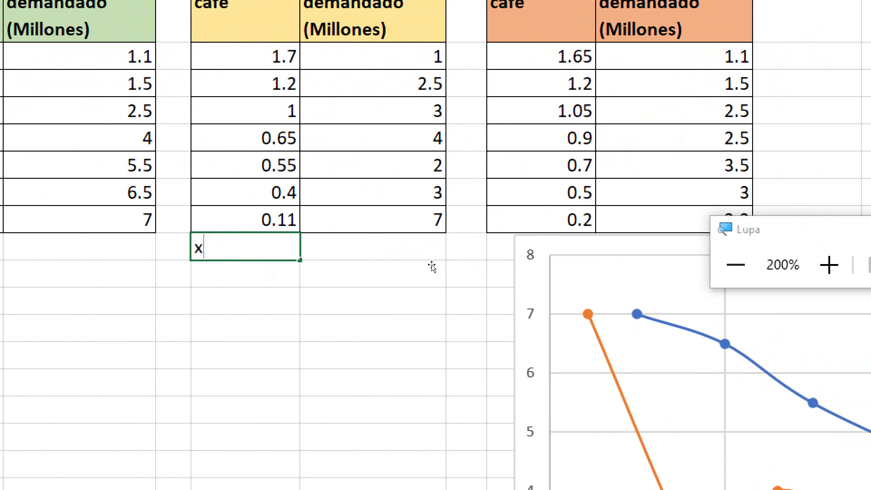
click(521, 247)
text(x)
key(Return)
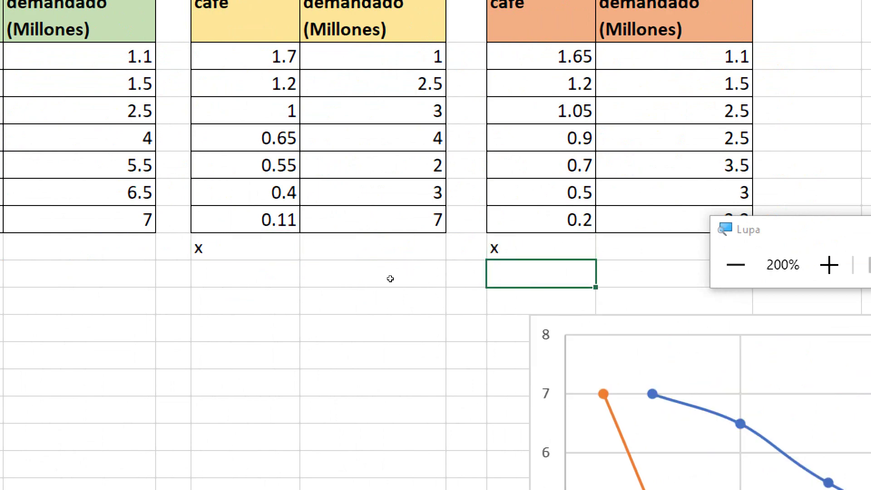
key(super+Escape)
Enter y in C10, F10 and I10 under each year's quantity column.
click(182, 264)
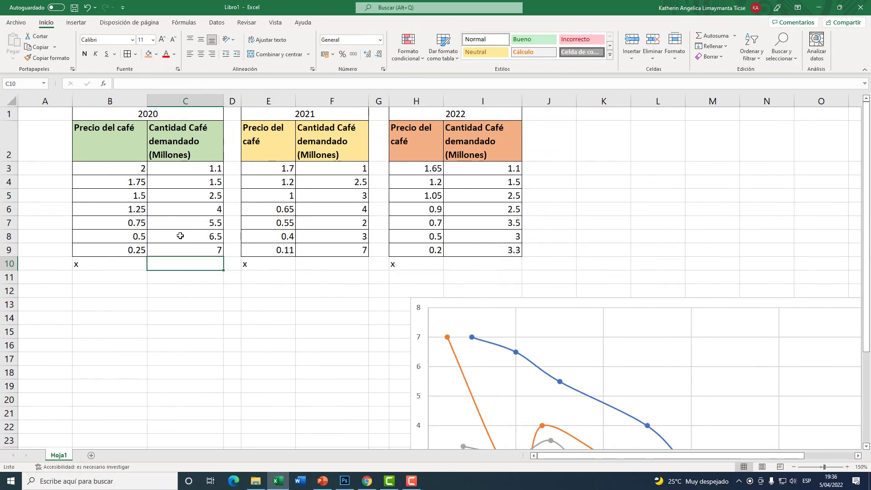
key(super+plus)
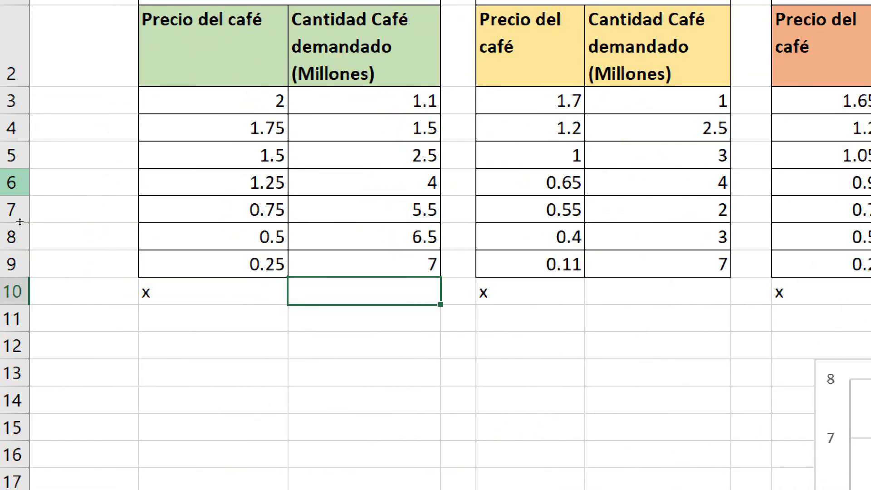
text(y)
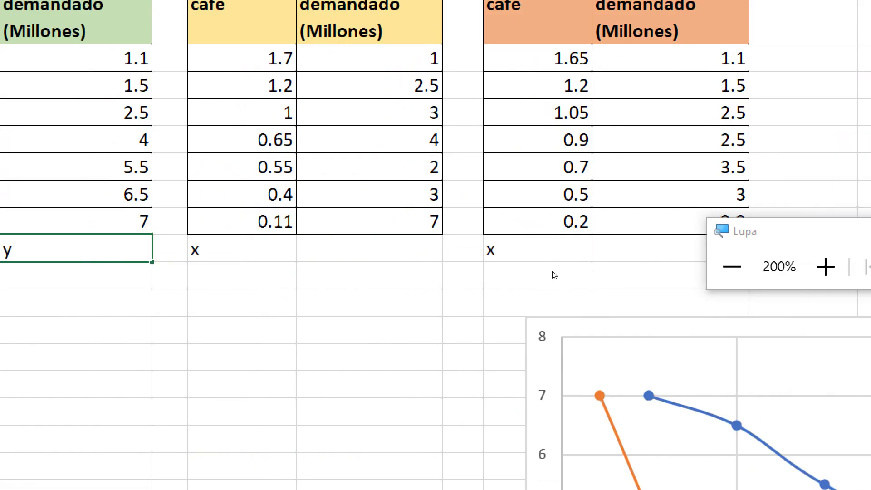
click(356, 262)
text(y)
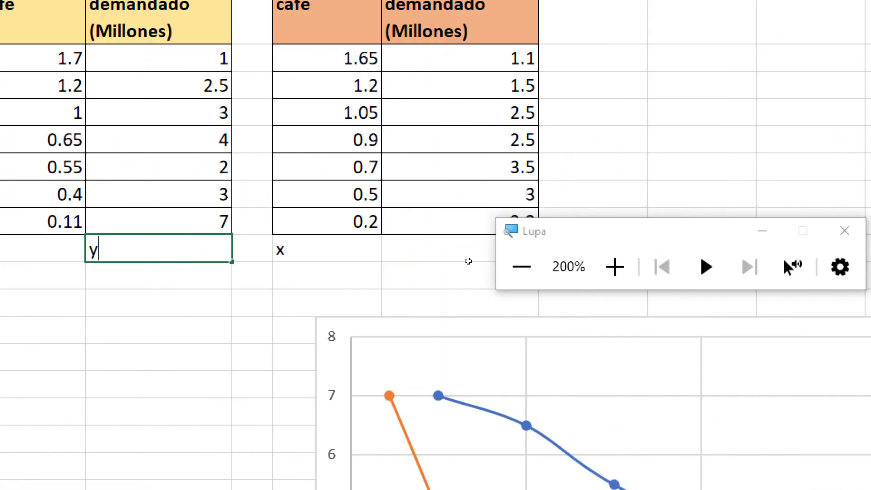
click(467, 260)
text(y)
click(621, 195)
key(super+Escape)
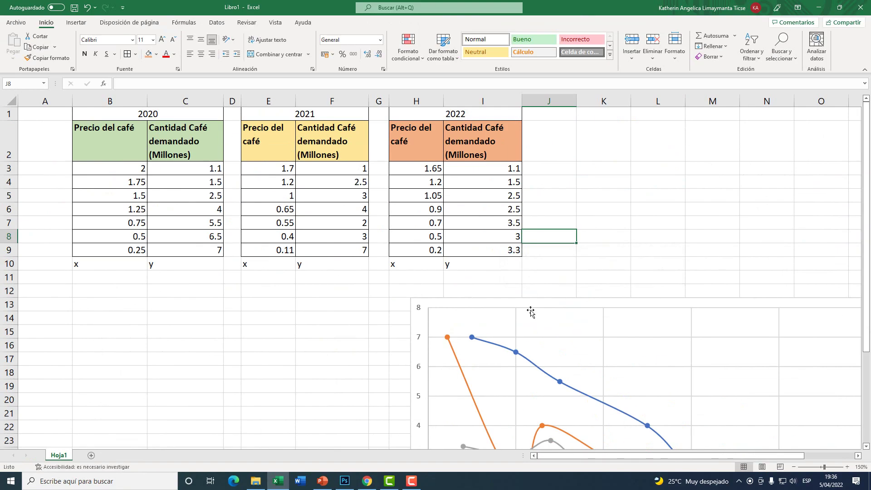
click(534, 310)
Drag the three-series 2020–2022 chart to the top-left of the sheet.
drag(534, 311, 215, 123)
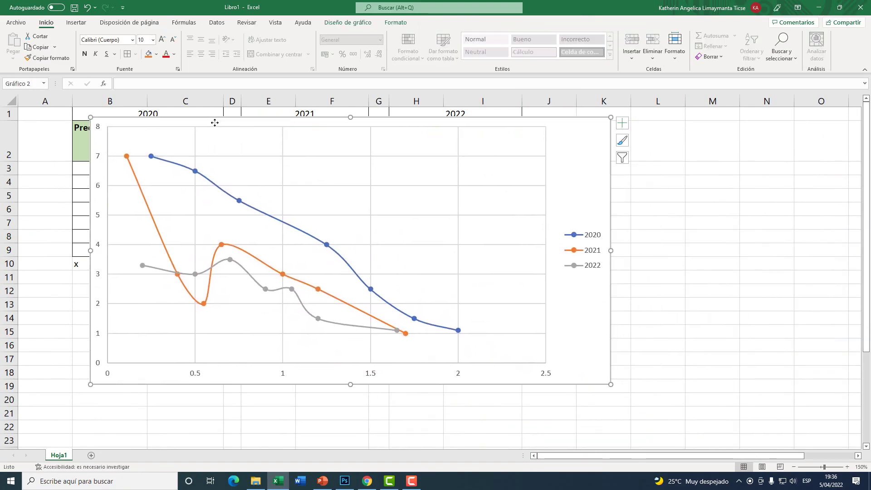